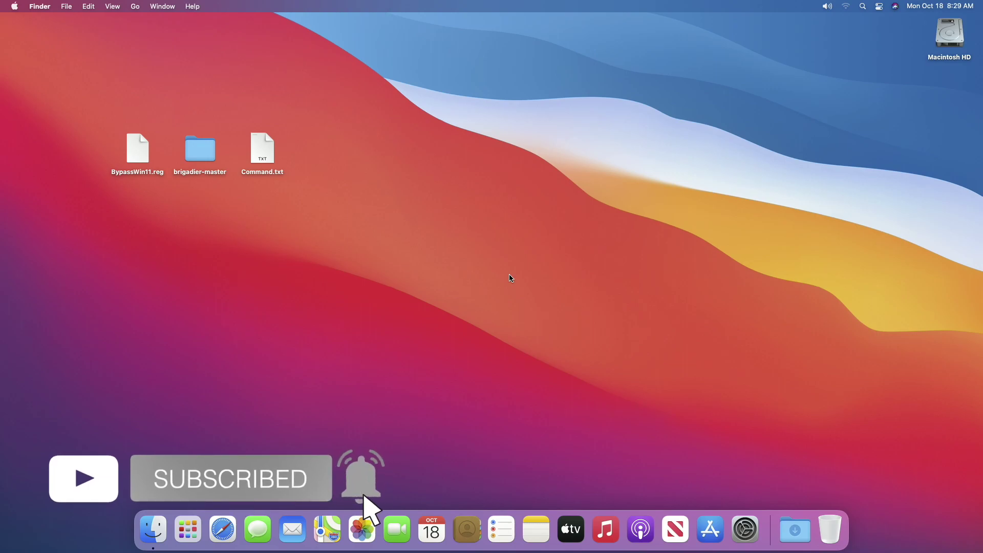
Check the Mac's model and macOS version in About This Mac, and close the window.
{"action": "left_click", "coordinate": [14, 6]}
{"action": "left_click", "coordinate": [23, 19]}
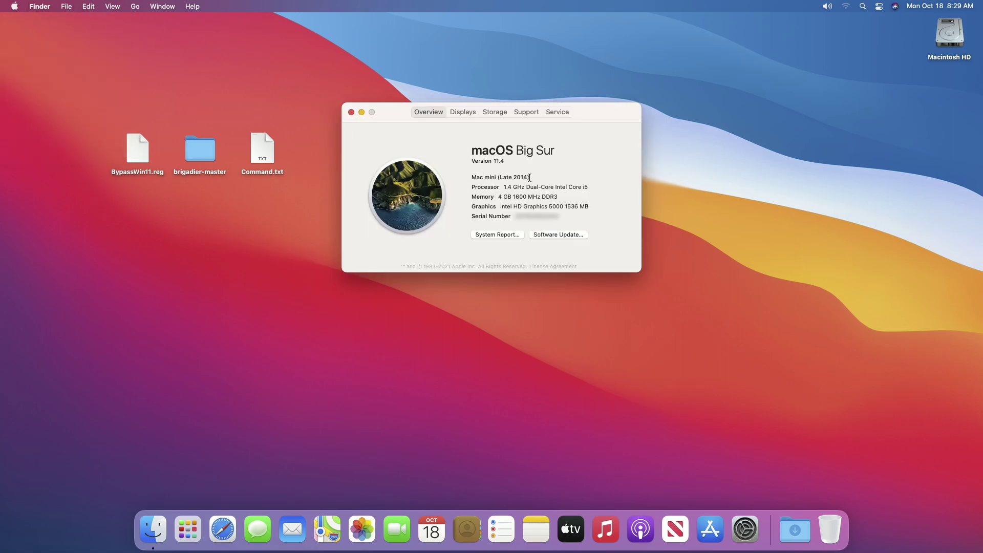
{"action": "left_click", "coordinate": [351, 112]}
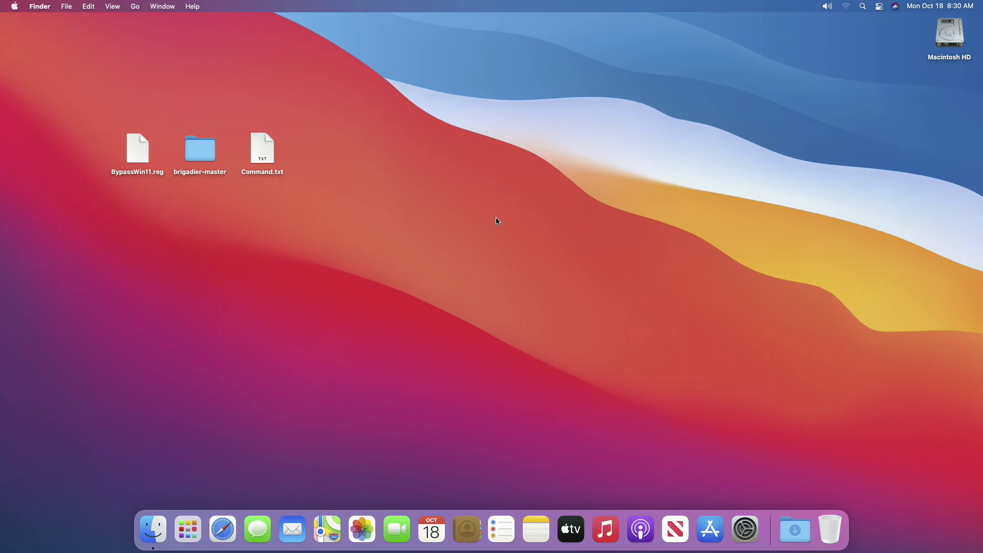
{"action": "left_click", "coordinate": [148, 158]}
{"action": "left_click", "coordinate": [206, 152]}
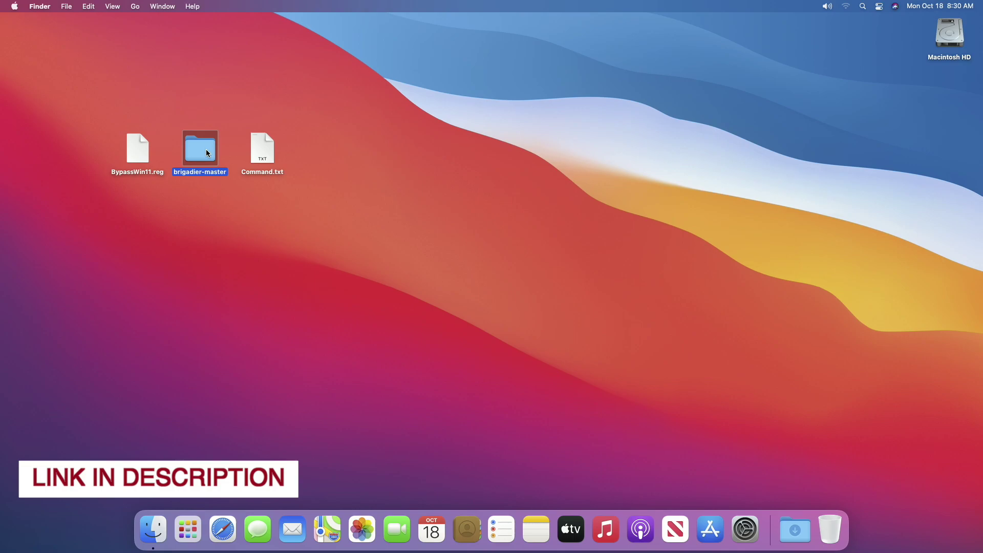
{"action": "left_click", "coordinate": [265, 152]}
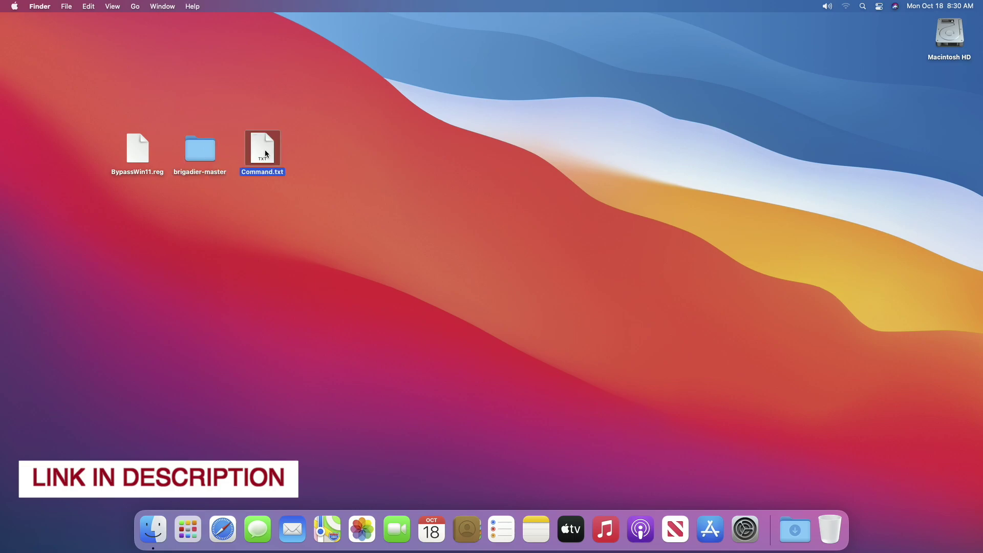
{"action": "right_click", "coordinate": [396, 161]}
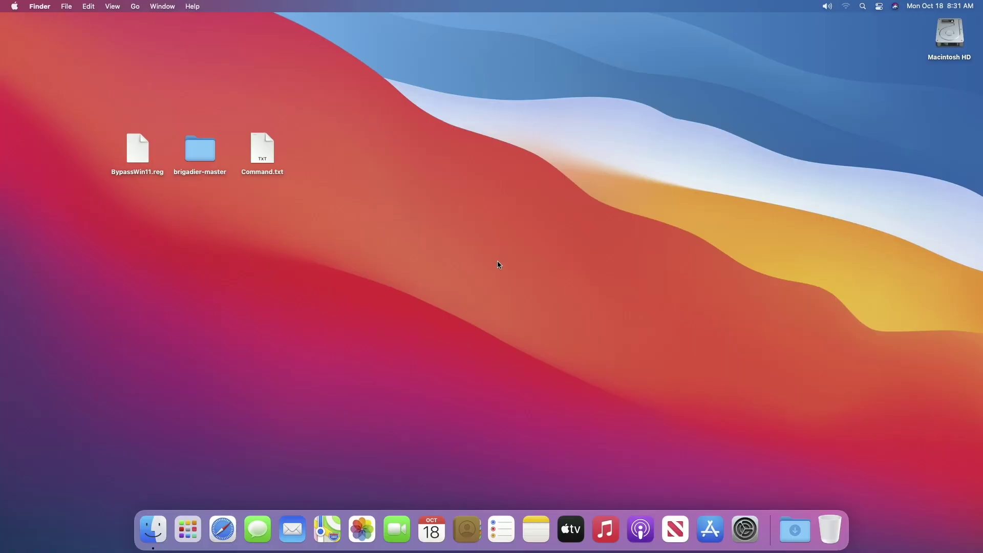
Search the web in Safari for "windows 11 ISO" and open Microsoft's Download Windows 11 page.
{"action": "left_click", "coordinate": [223, 528]}
{"action": "type", "text": "windows 11 ISO"}
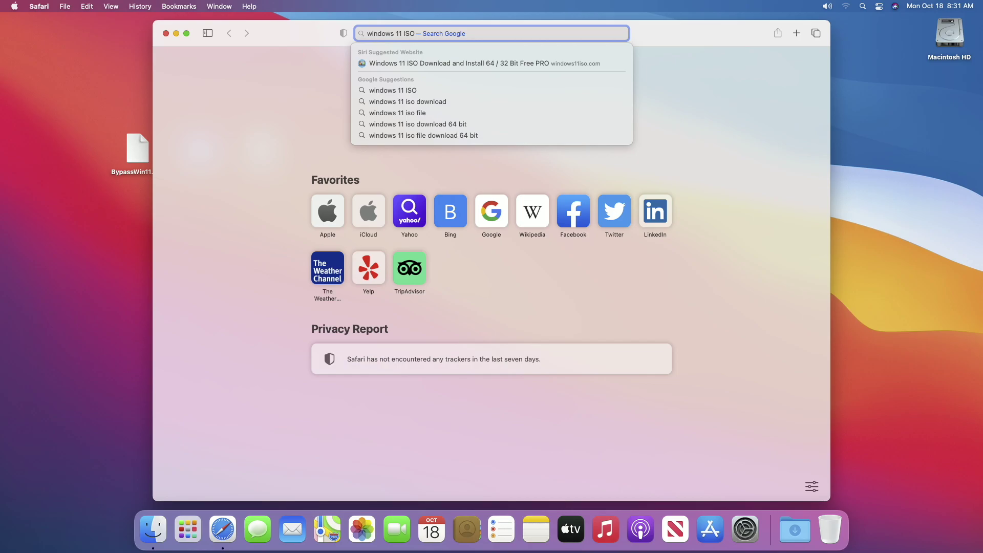
{"action": "key", "text": "Return"}
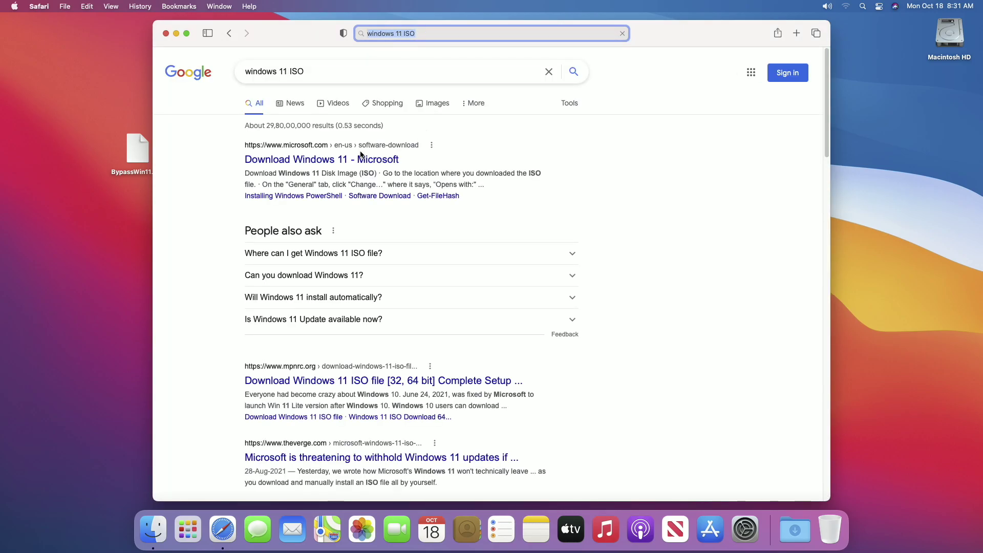
{"action": "left_click", "coordinate": [345, 160]}
Choose Windows 11 as the download under the Disk Image (ISO) section.
{"action": "scroll", "coordinate": [648, 393], "scroll_direction": "down", "scroll_amount": 2}
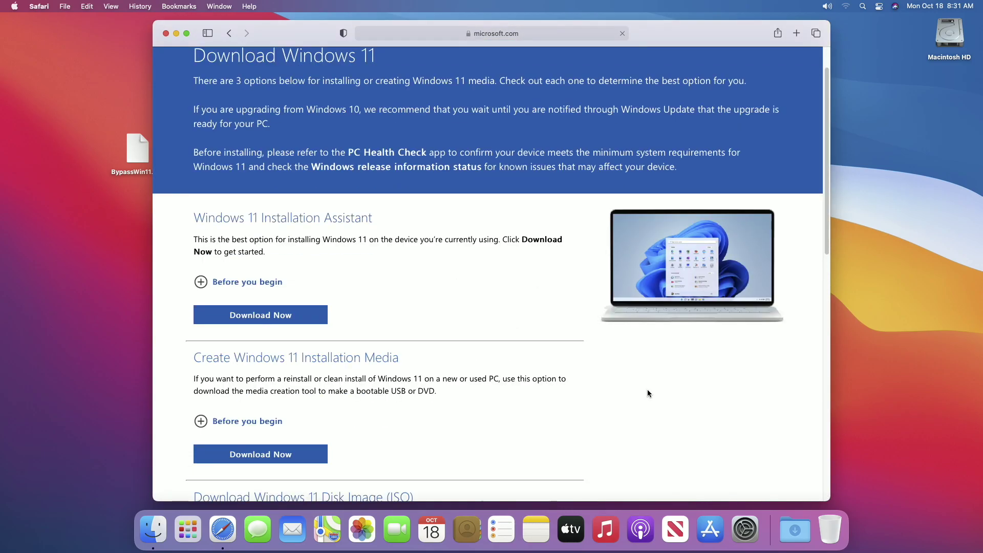
{"action": "scroll", "coordinate": [649, 399], "scroll_direction": "down", "scroll_amount": 5}
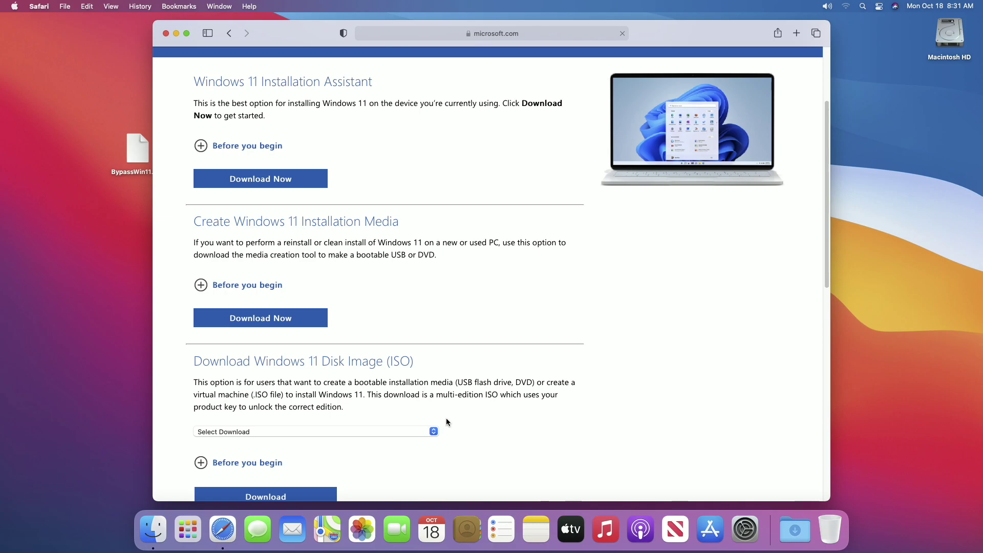
{"action": "left_click", "coordinate": [420, 432]}
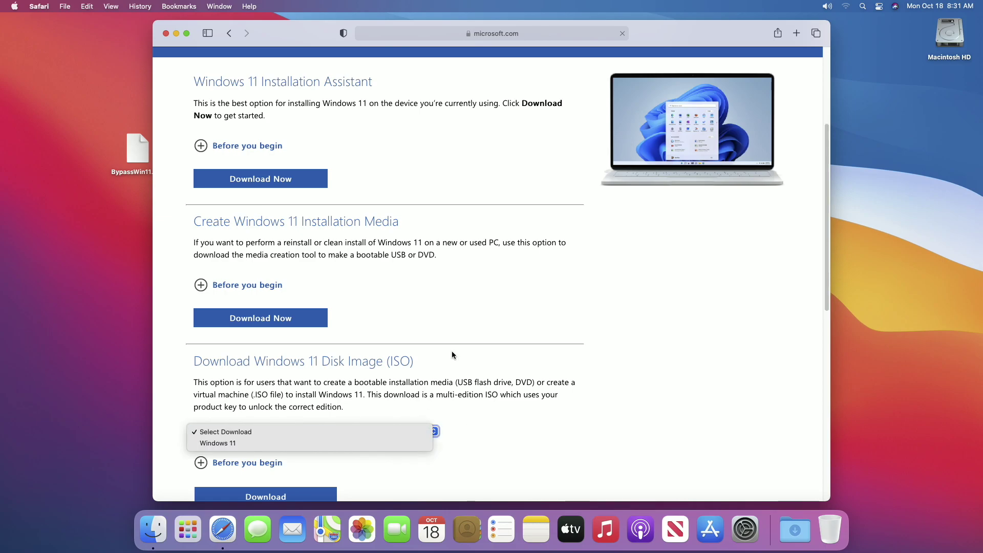
{"action": "left_click", "coordinate": [383, 444]}
Set the product language of the Windows 11 download to English and confirm it.
{"action": "scroll", "coordinate": [314, 489], "scroll_direction": "down", "scroll_amount": 12}
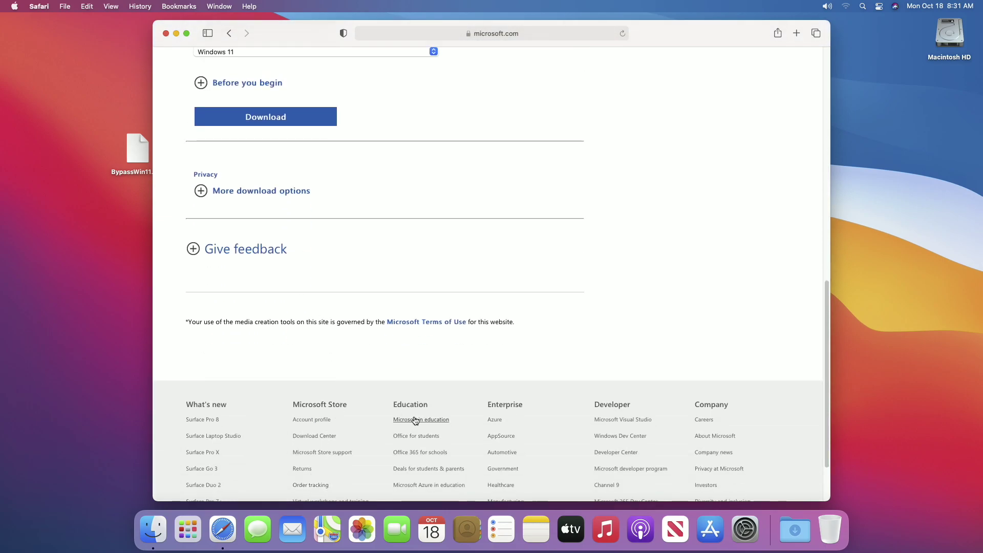
{"action": "left_click", "coordinate": [322, 303]}
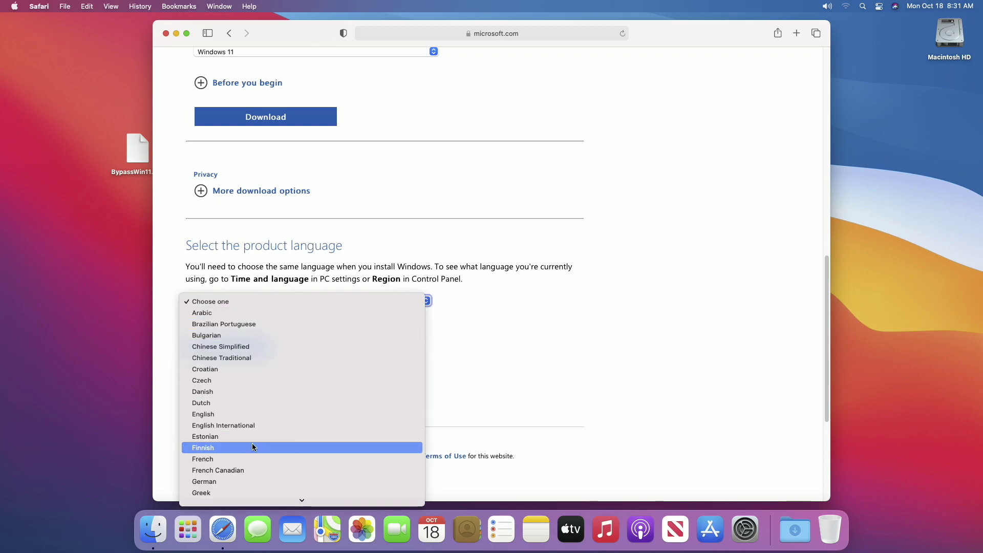
{"action": "left_click", "coordinate": [256, 414]}
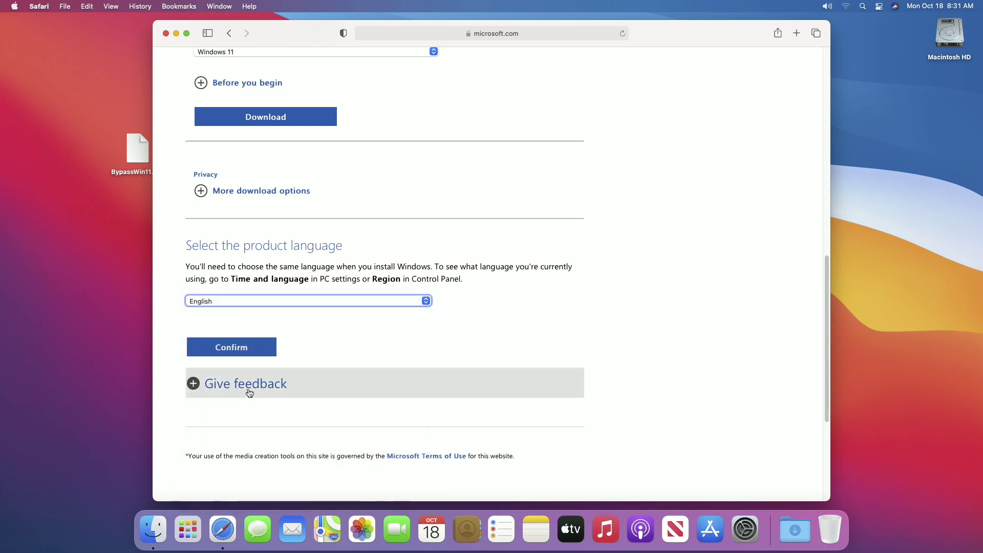
{"action": "left_click", "coordinate": [261, 351]}
Download the 64-bit Windows 11 English ISO, check its download progress, and quit Safari.
{"action": "scroll", "coordinate": [261, 351], "scroll_direction": "down", "scroll_amount": 4}
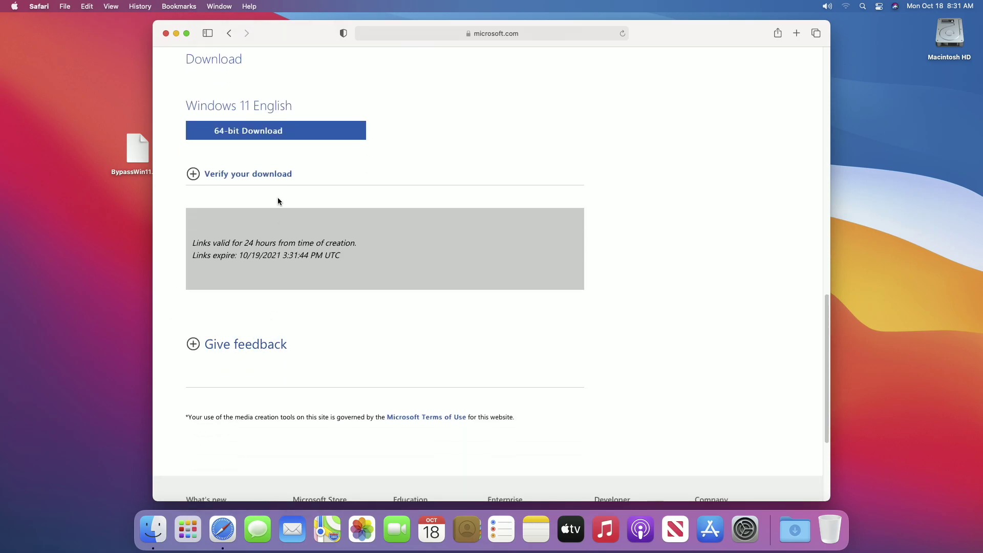
{"action": "left_click", "coordinate": [287, 133]}
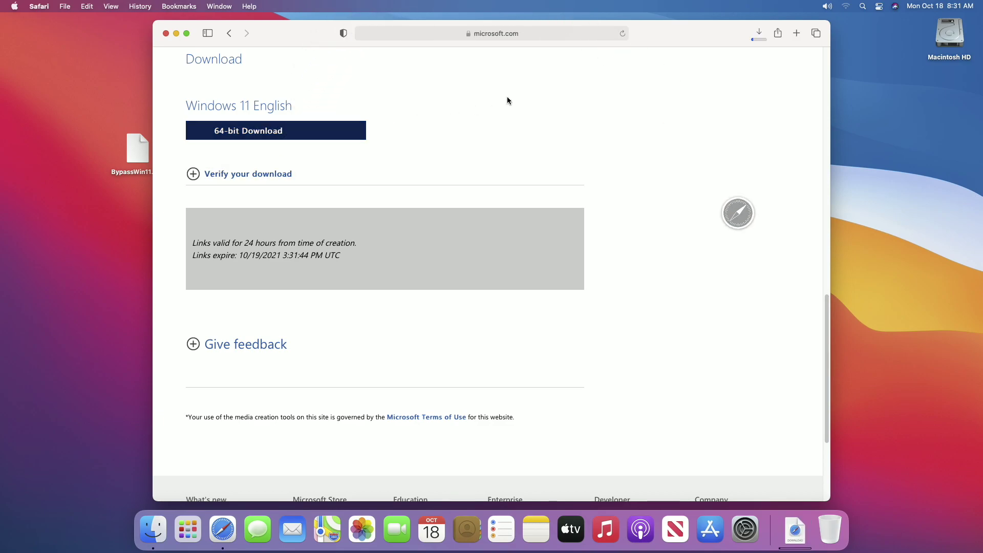
{"action": "left_click", "coordinate": [759, 34]}
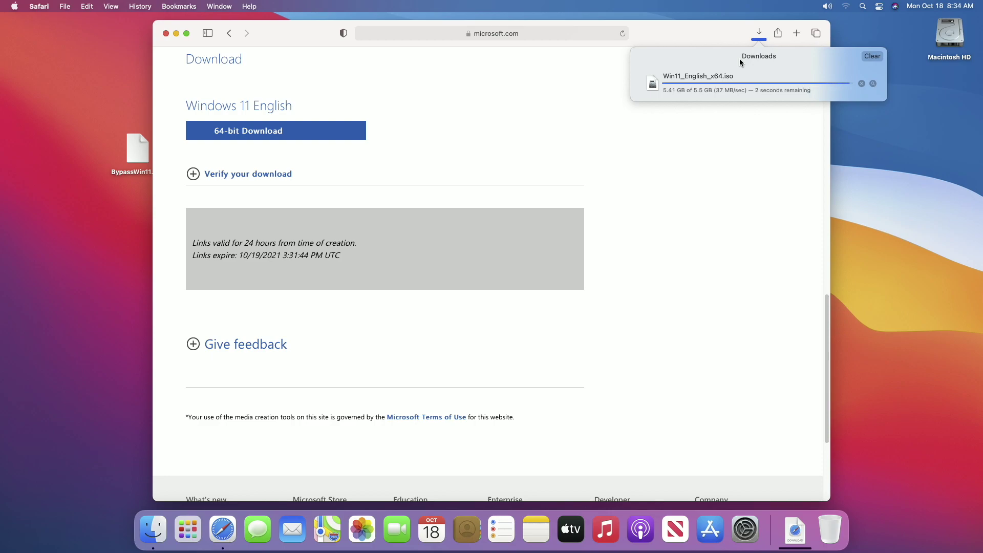
{"action": "left_click", "coordinate": [39, 6]}
{"action": "left_click", "coordinate": [52, 134]}
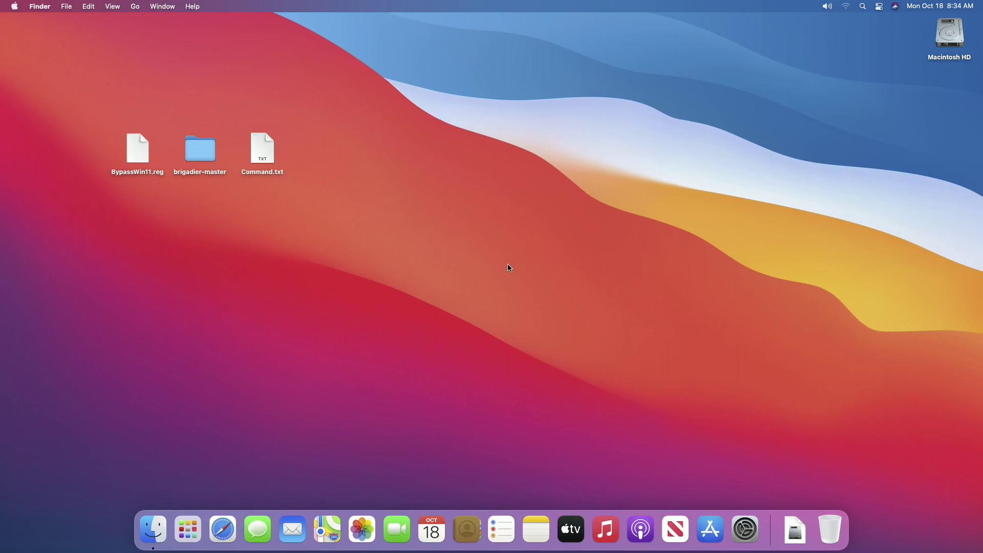
Look up the Mac's model identifier in the System Report, and close the report and About This Mac.
{"action": "left_click", "coordinate": [14, 6]}
{"action": "left_click", "coordinate": [30, 20]}
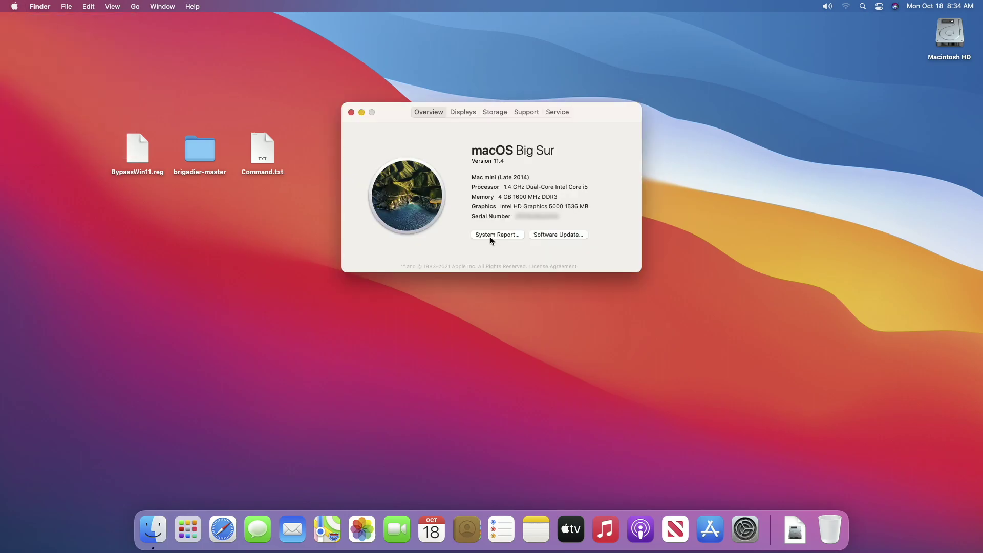
{"action": "left_click", "coordinate": [490, 234]}
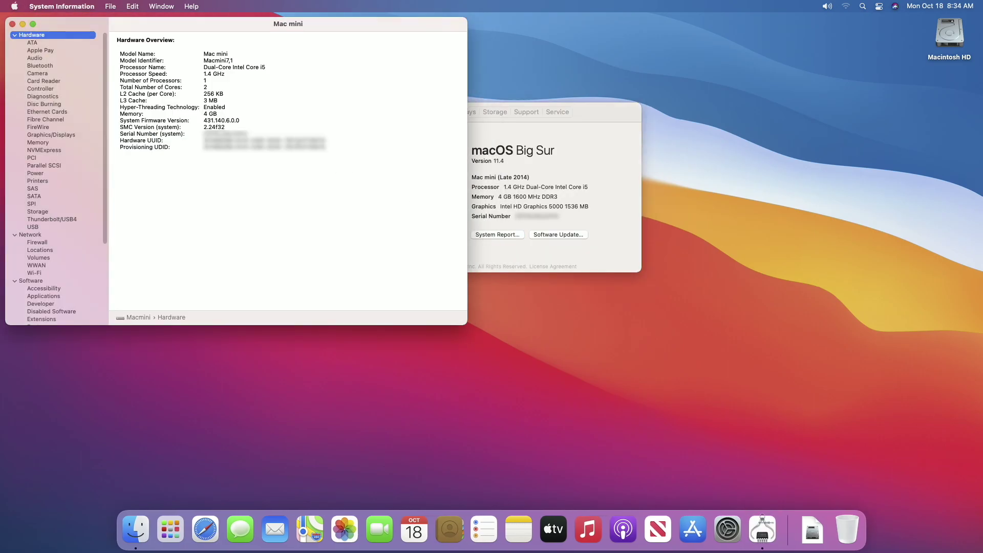
{"action": "left_click", "coordinate": [201, 60]}
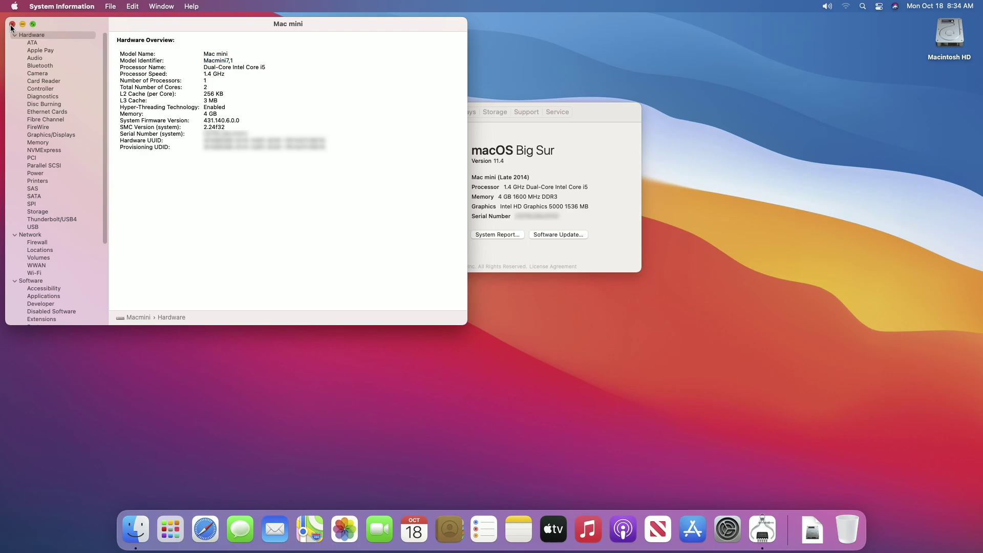
{"action": "left_click", "coordinate": [11, 25]}
{"action": "left_click", "coordinate": [352, 113]}
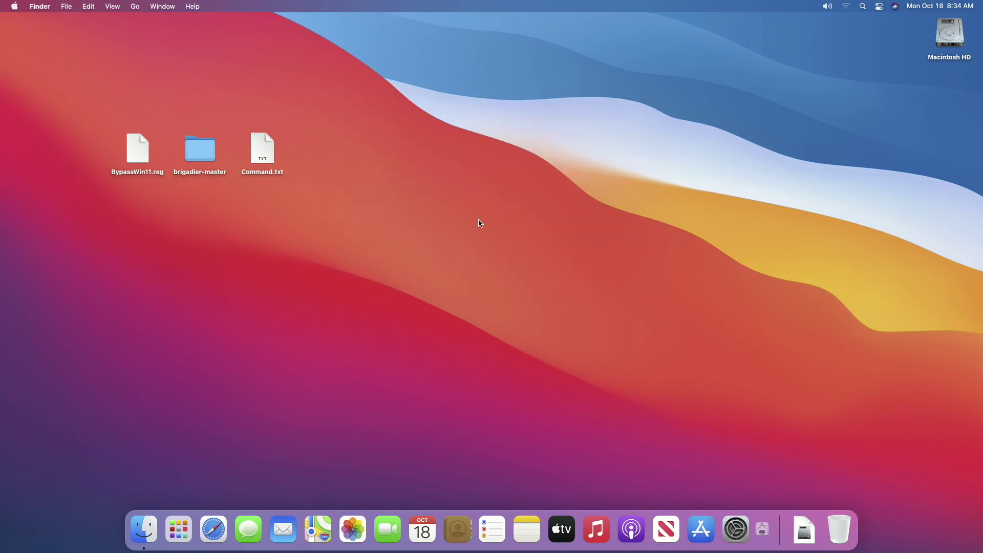
Open Terminal and run the command cd Desktop/brigadier-master copied from Command.txt on the desktop.
{"action": "key", "text": "super+space"}
{"action": "type", "text": "terminal"}
{"action": "key", "text": "Return"}
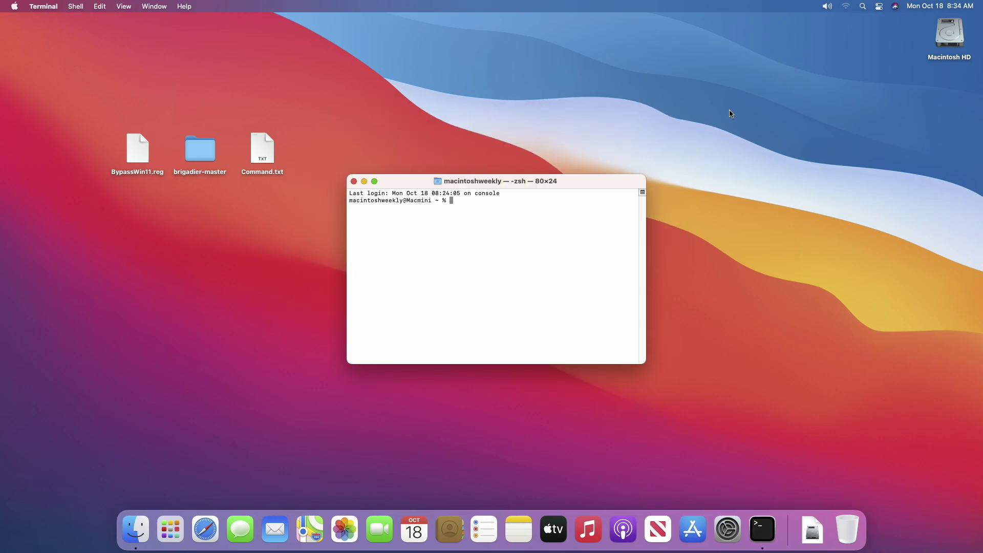
{"action": "double_click", "coordinate": [249, 147]}
{"action": "left_click_drag", "start_coordinate": [251, 48], "coordinate": [505, 57]}
{"action": "key", "text": "super+c"}
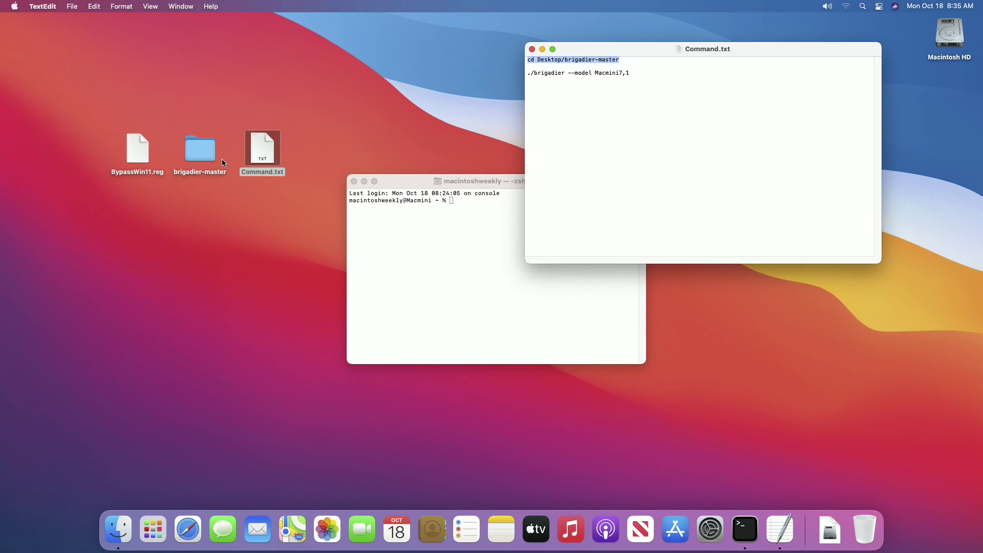
{"action": "left_click", "coordinate": [461, 230]}
{"action": "key", "text": "super+v"}
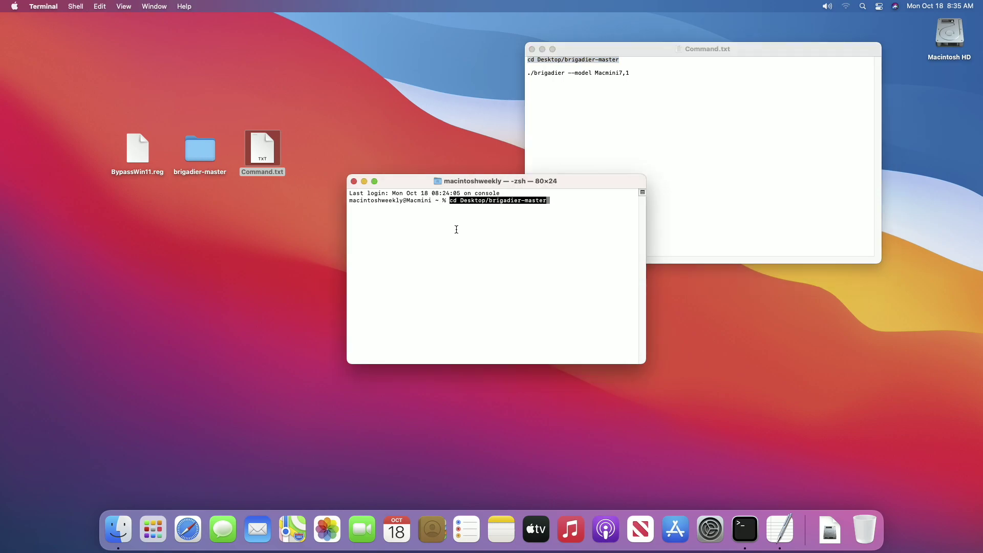
{"action": "key", "text": "Return"}
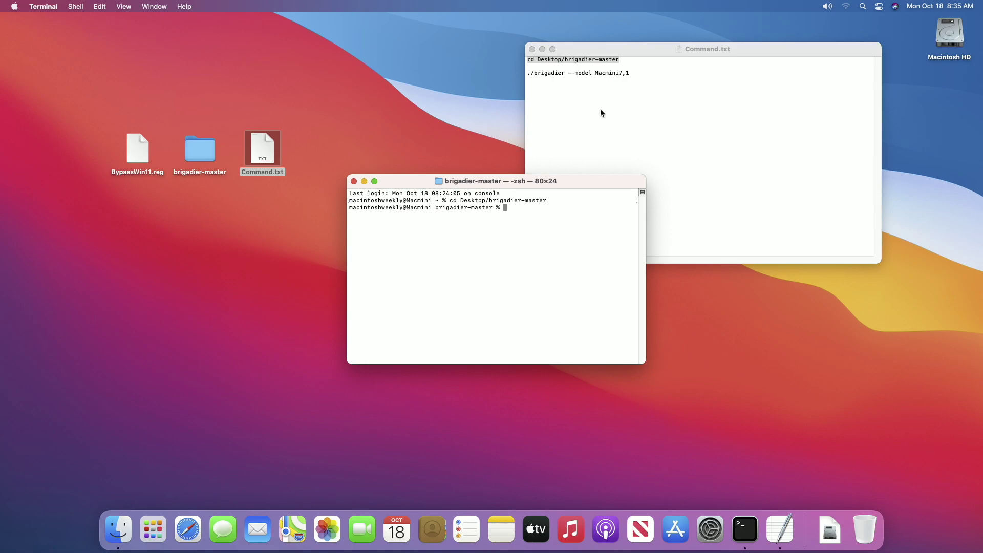
Copy ./brigadier --model Macmini7,1 from Command.txt, quit TextEdit, and run the command in Terminal.
{"action": "left_click", "coordinate": [633, 77]}
{"action": "triple_click", "coordinate": [531, 73]}
{"action": "key", "text": "super+c"}
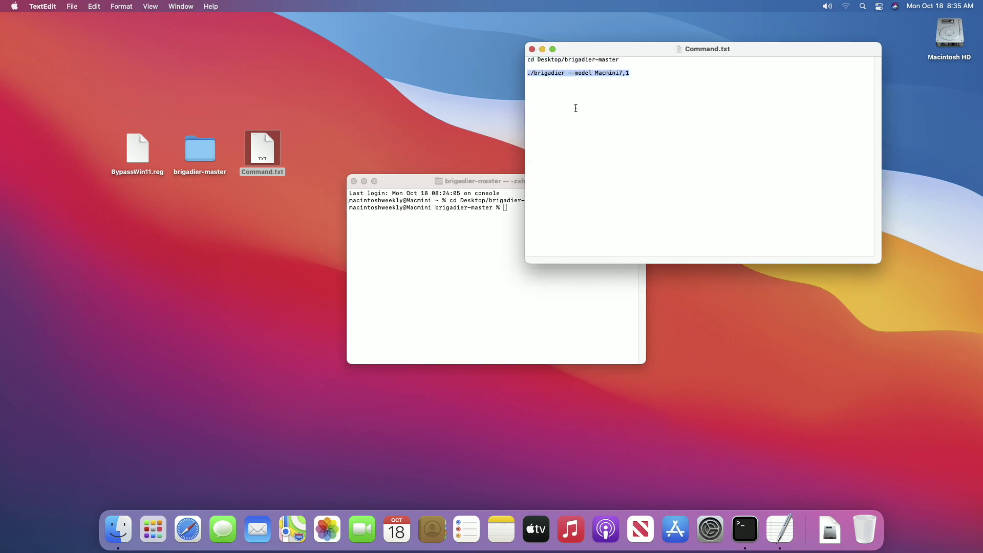
{"action": "left_click", "coordinate": [42, 6]}
{"action": "left_click", "coordinate": [46, 110]}
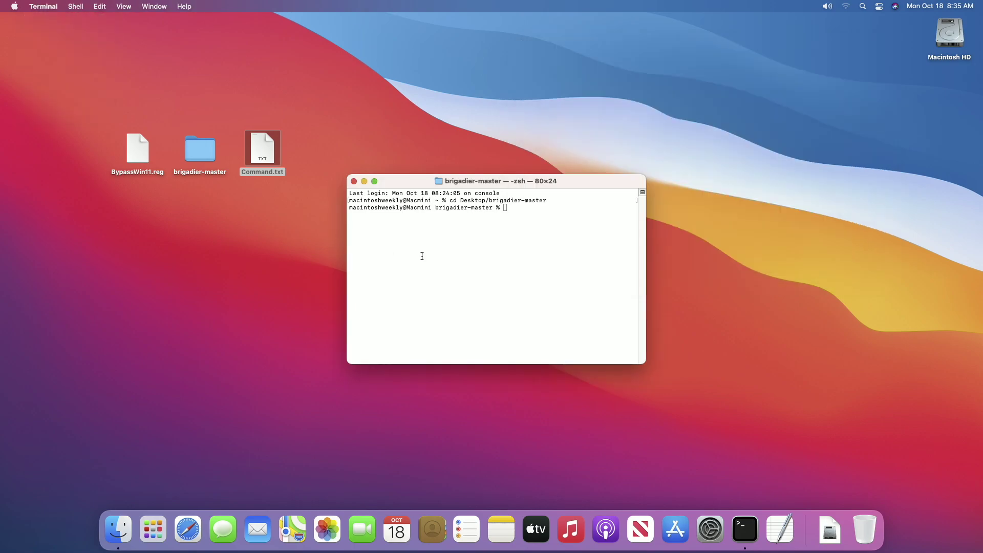
{"action": "key", "text": "super+v"}
{"action": "key", "text": "Return"}
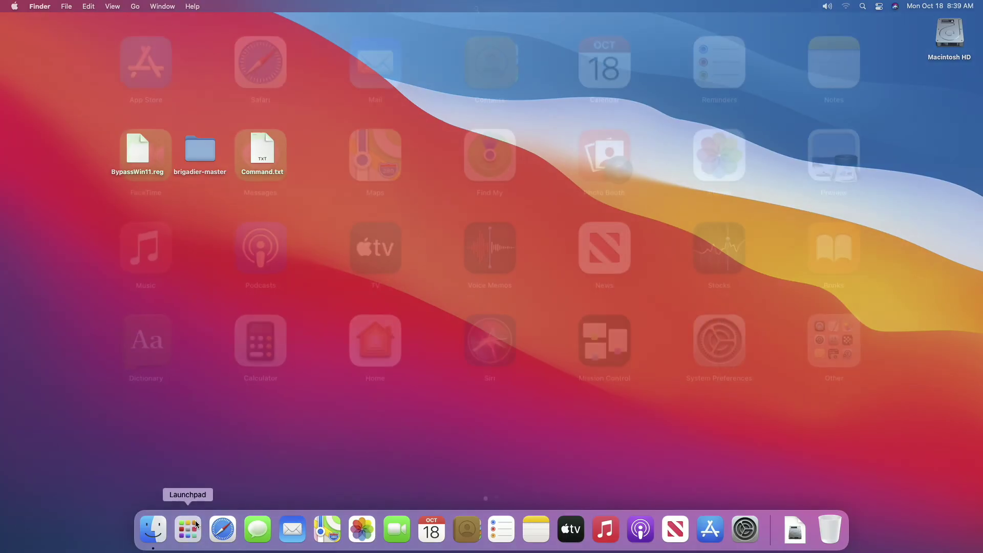
Open Disk Utility and bring up the partitioning dialog for the Samsung SSD 750 EVO 250GB Media disk.
{"action": "left_click", "coordinate": [819, 334]}
{"action": "left_click", "coordinate": [618, 315]}
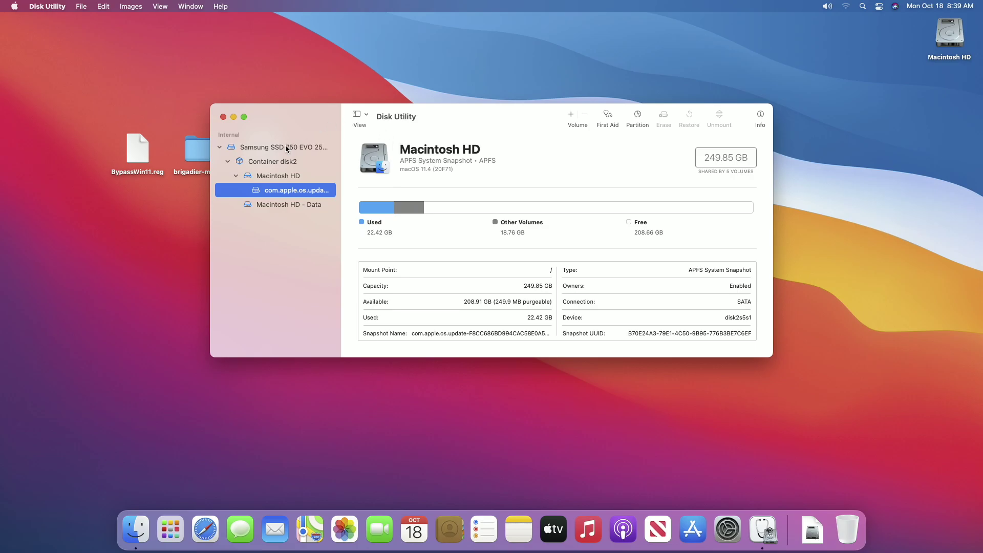
{"action": "left_click", "coordinate": [286, 147]}
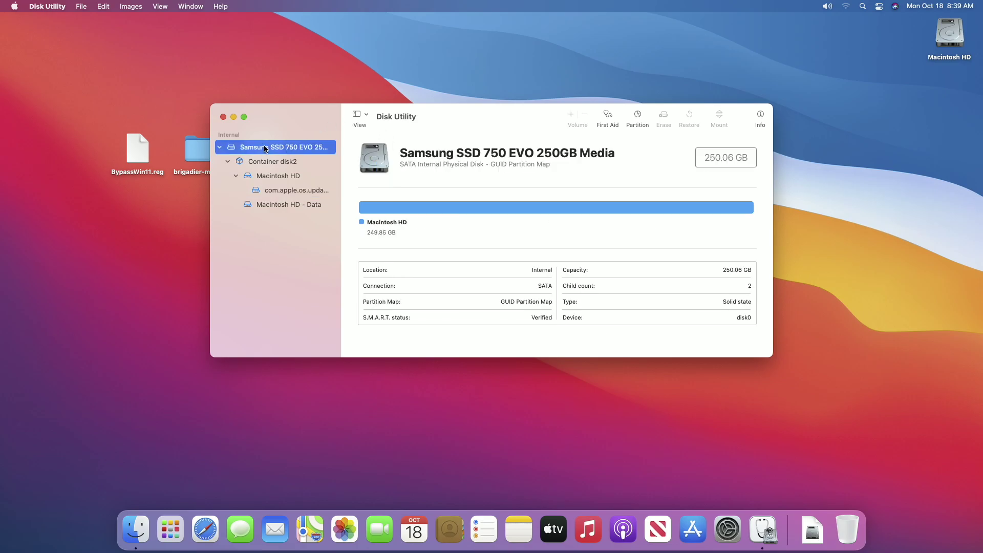
{"action": "left_click", "coordinate": [637, 118]}
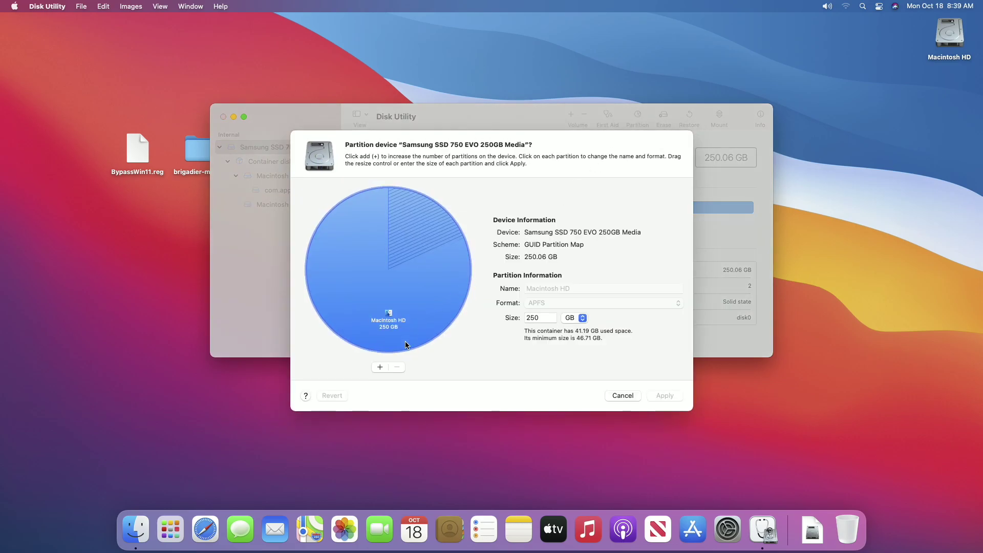
Add a new partition to the Samsung SSD instead of a volume, and resize it to 100 GB.
{"action": "left_click", "coordinate": [380, 367]}
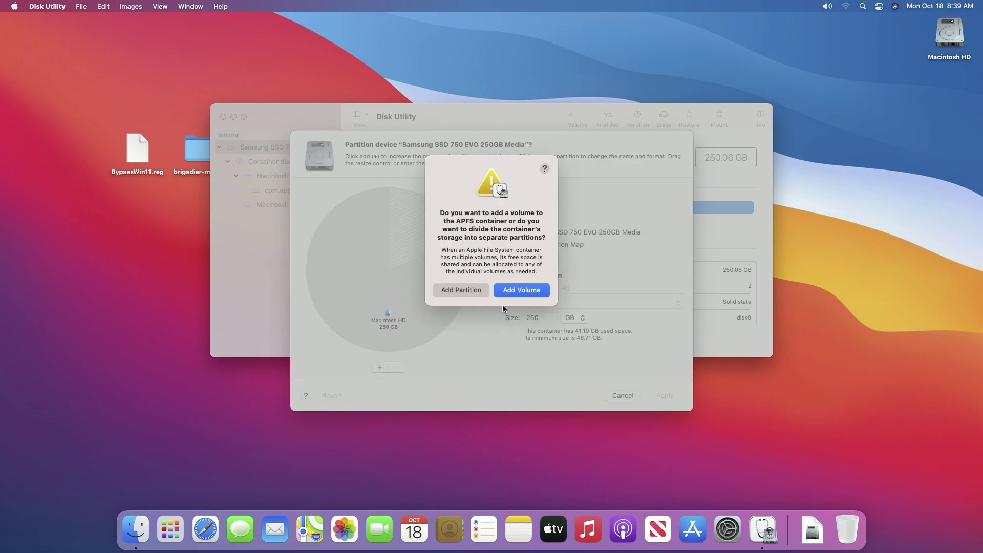
{"action": "left_click", "coordinate": [483, 290]}
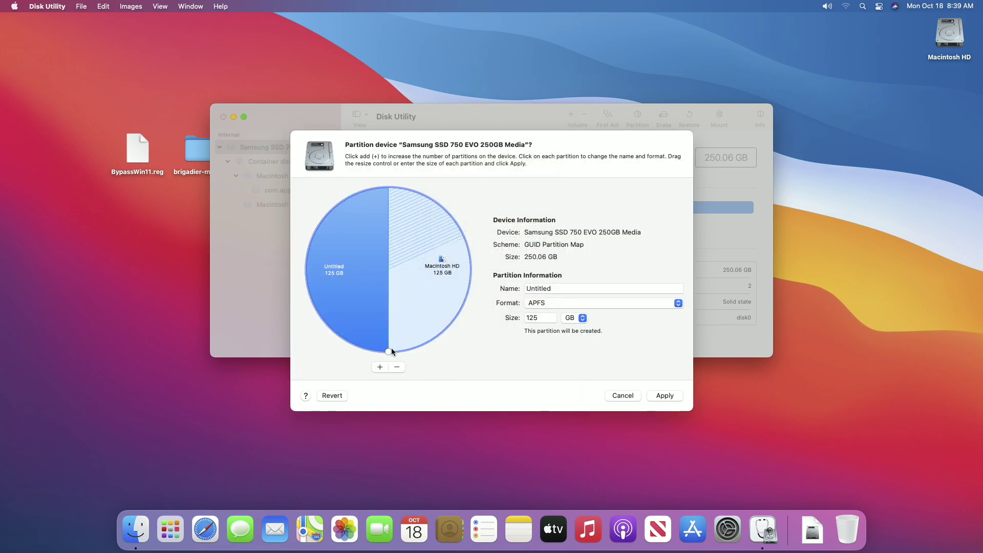
{"action": "left_click", "coordinate": [409, 340]}
{"action": "left_click", "coordinate": [386, 340]}
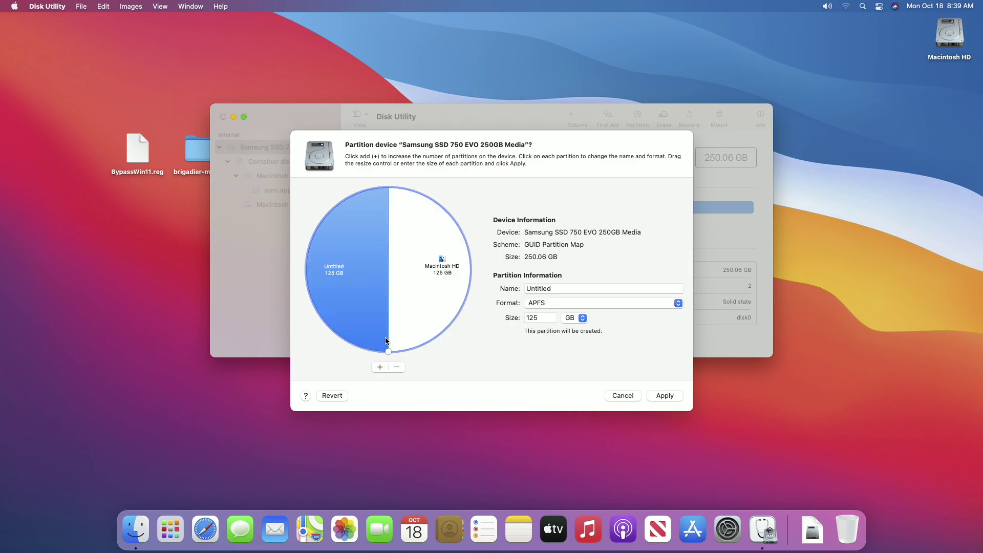
{"action": "left_click_drag", "start_coordinate": [388, 351], "coordinate": [341, 335]}
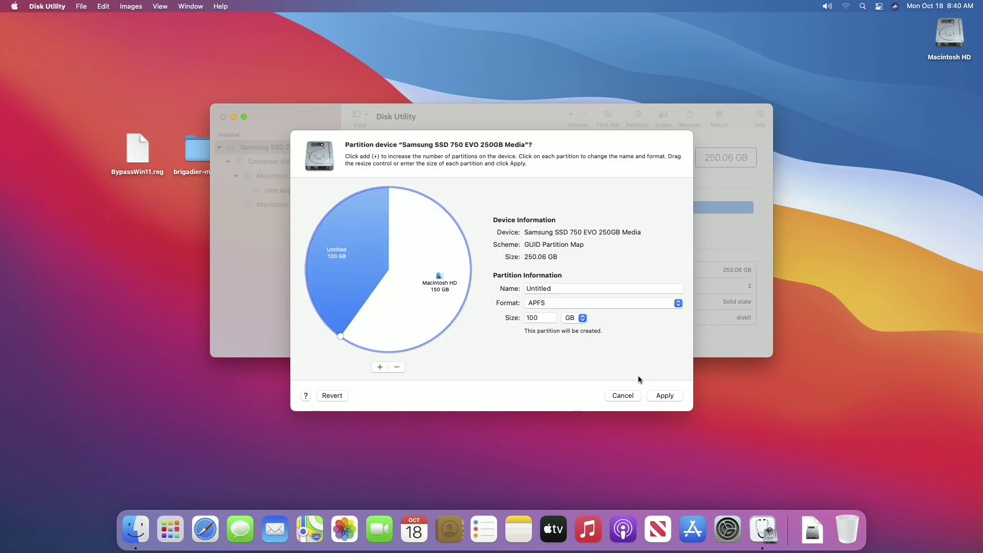
Apply the new 100 GB partition to the Samsung SSD, accepting the resize of the startup volume, and close the finished operation.
{"action": "left_click", "coordinate": [666, 396]}
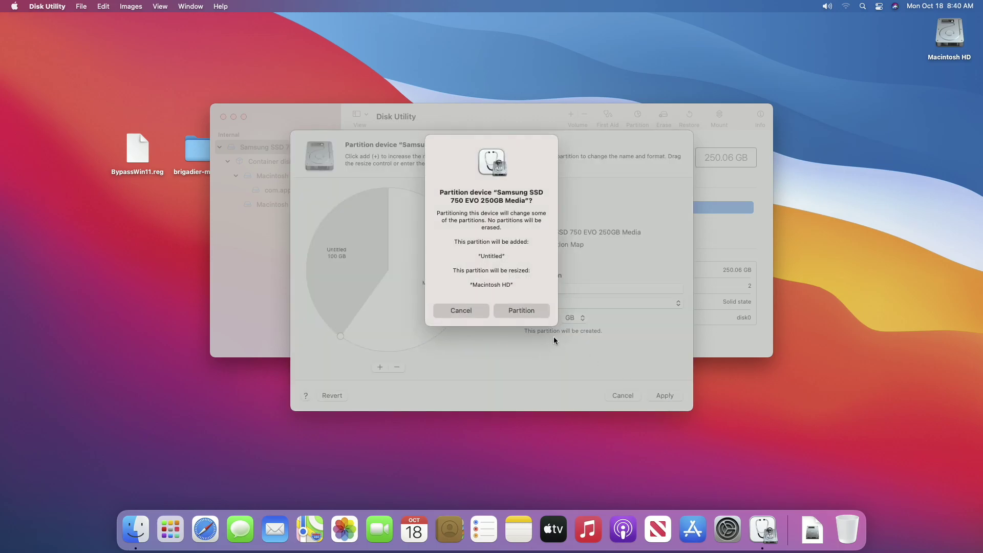
{"action": "left_click", "coordinate": [531, 310]}
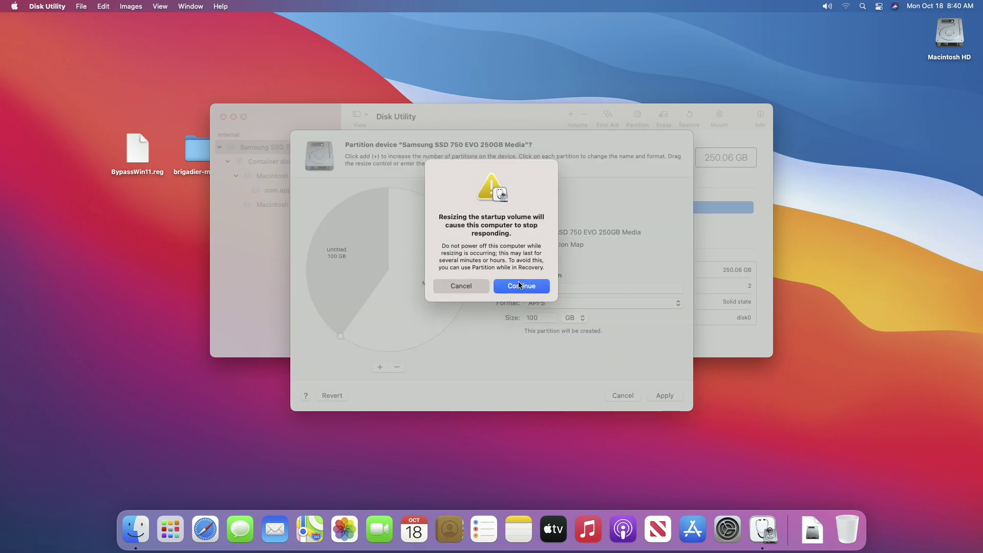
{"action": "left_click", "coordinate": [521, 286]}
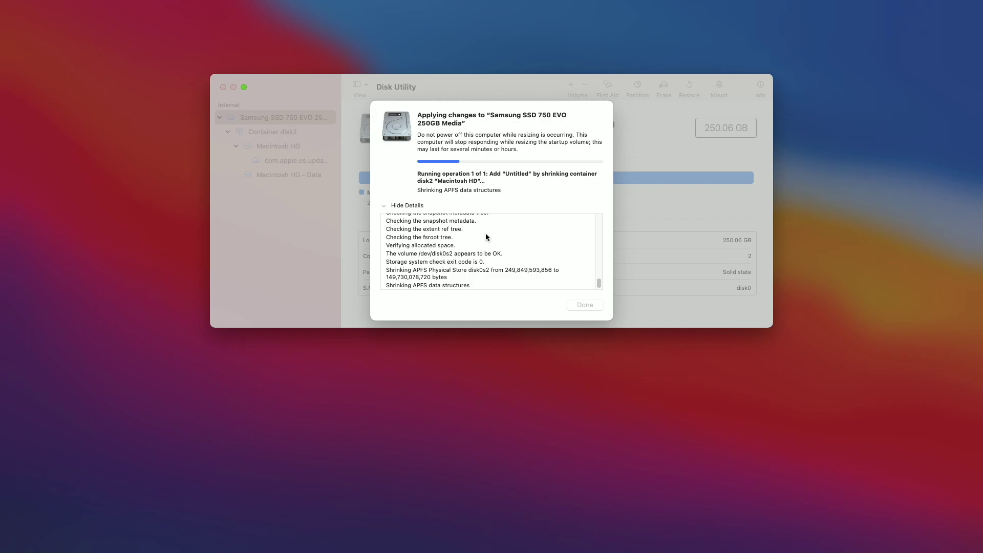
{"action": "key", "text": "Return"}
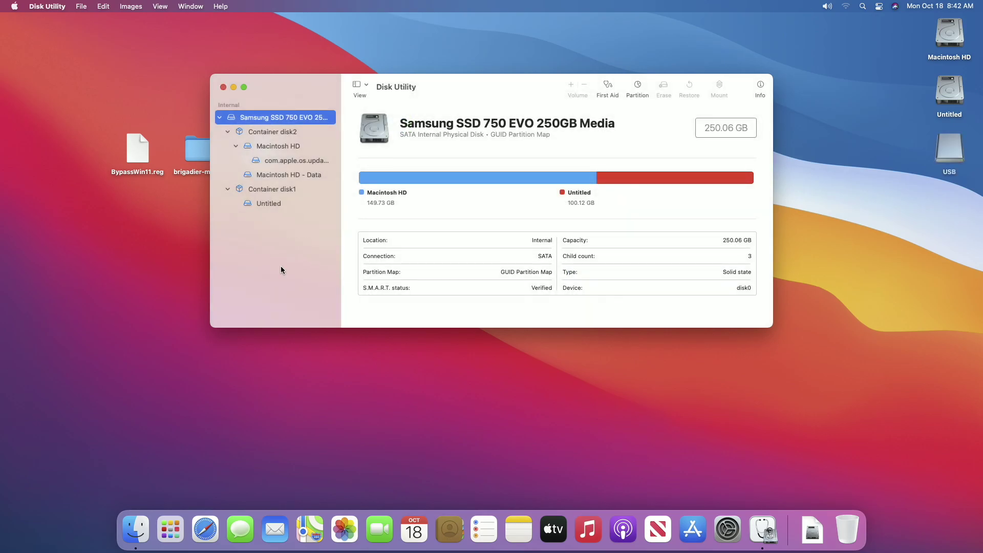
Erase the USB SanDisk 3.2Gen1 Media drive as Win11 with ExFAT format and Master Boot Record scheme, and close Disk Utility.
{"action": "left_click", "coordinate": [296, 235]}
{"action": "left_click", "coordinate": [663, 95]}
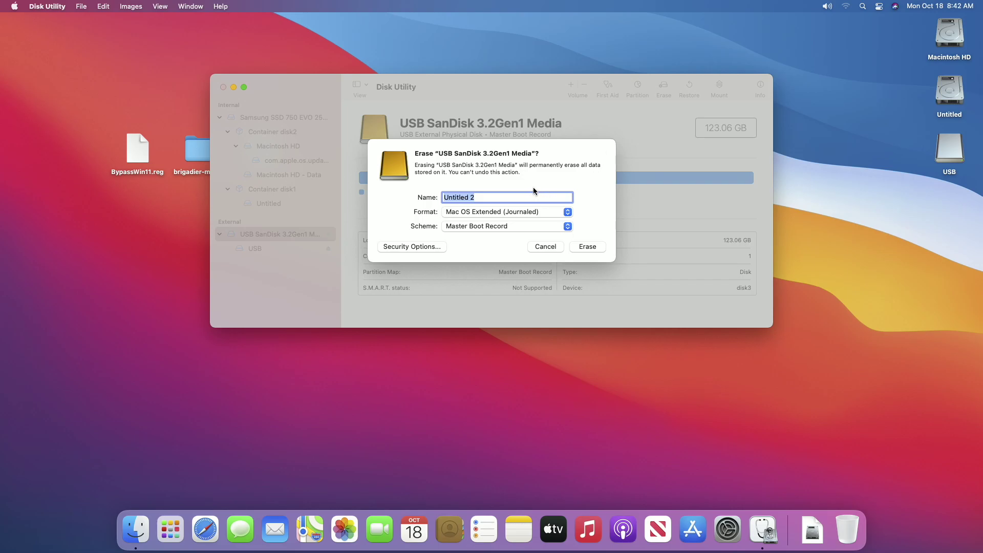
{"action": "type", "text": "Win11"}
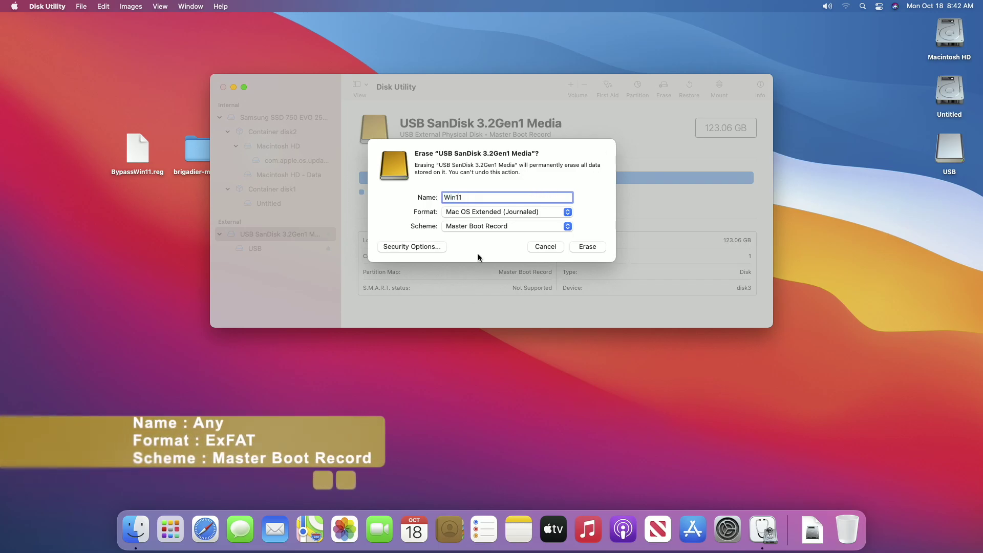
{"action": "left_click", "coordinate": [511, 214]}
{"action": "left_click", "coordinate": [508, 248]}
{"action": "left_click", "coordinate": [510, 226]}
{"action": "left_click", "coordinate": [508, 225]}
{"action": "left_click", "coordinate": [587, 247]}
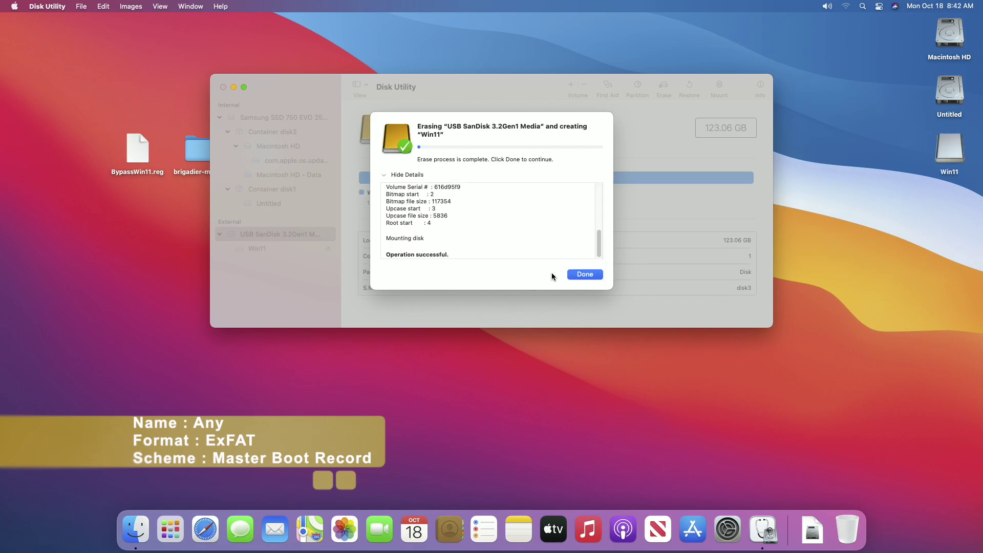
{"action": "left_click", "coordinate": [576, 274]}
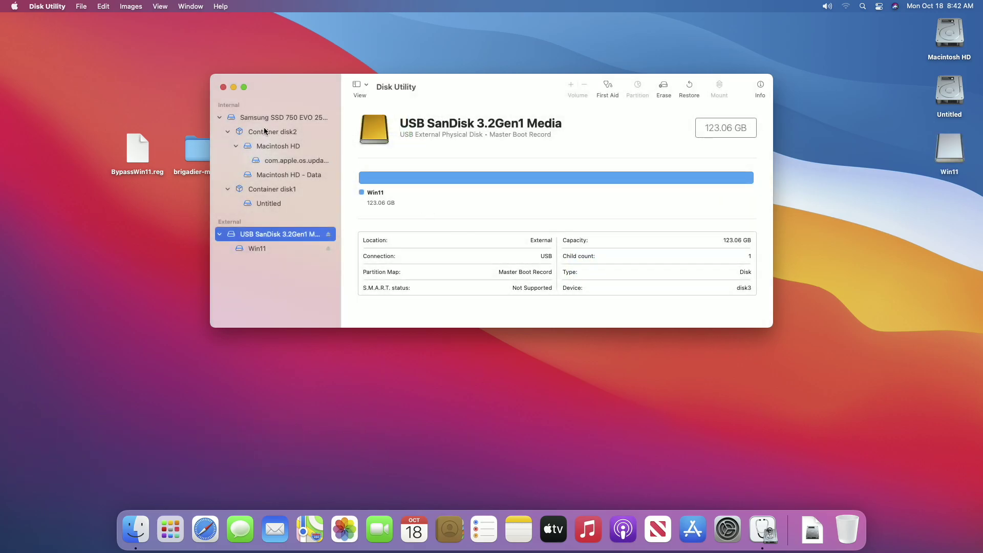
{"action": "left_click", "coordinate": [223, 87]}
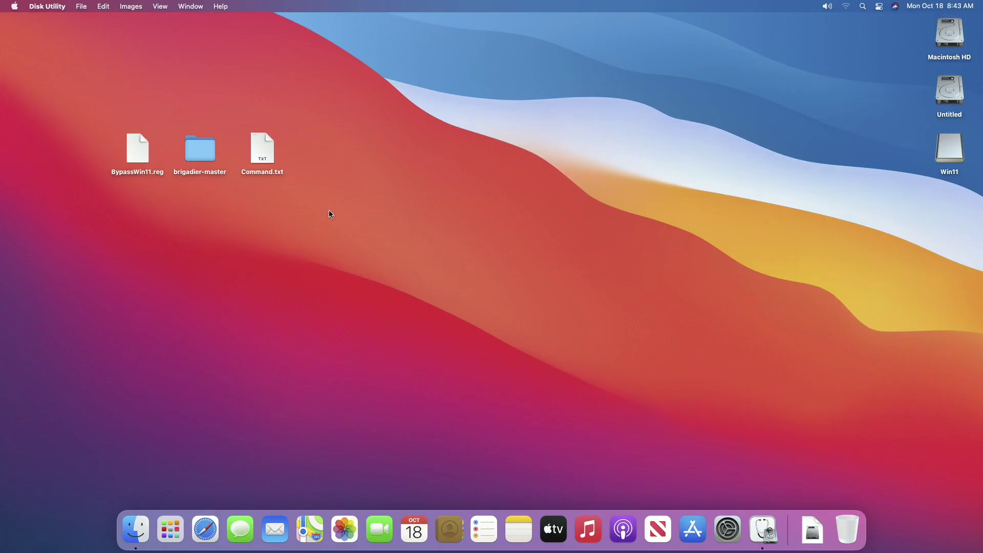
Mount the downloaded Windows 11 ISO, copy all its files to the Win11 drive, and close the image's window.
{"action": "left_click", "coordinate": [796, 524]}
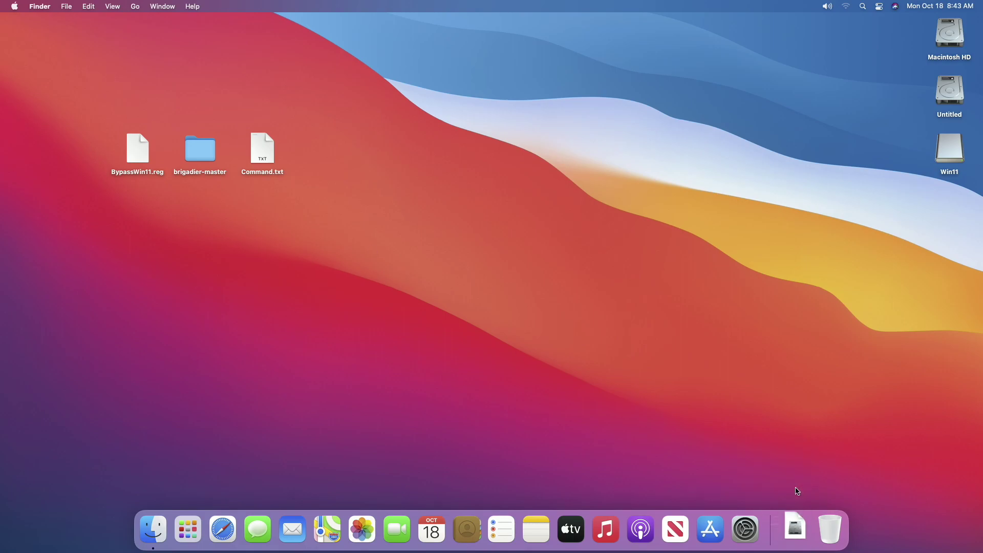
{"action": "left_click_drag", "start_coordinate": [287, 210], "coordinate": [945, 146]}
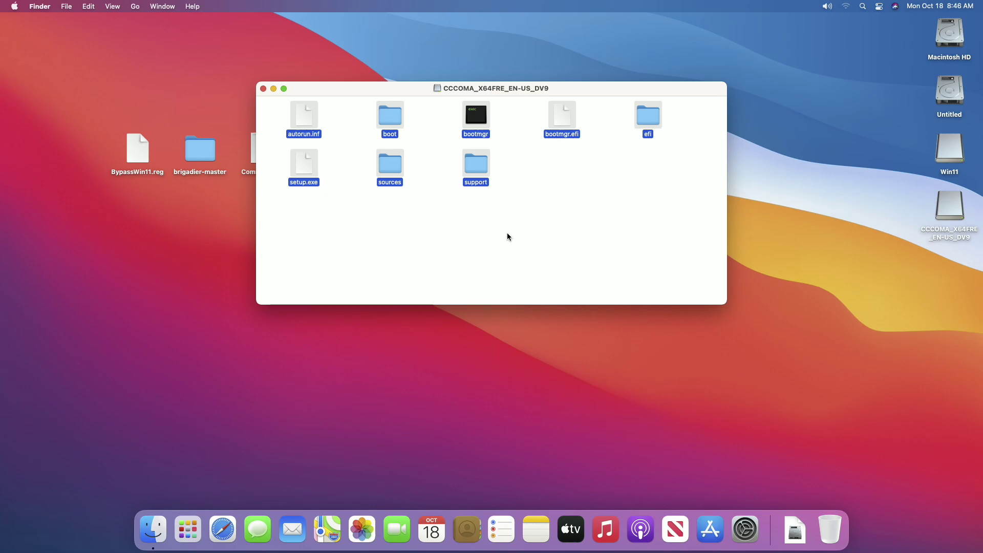
{"action": "left_click", "coordinate": [263, 89]}
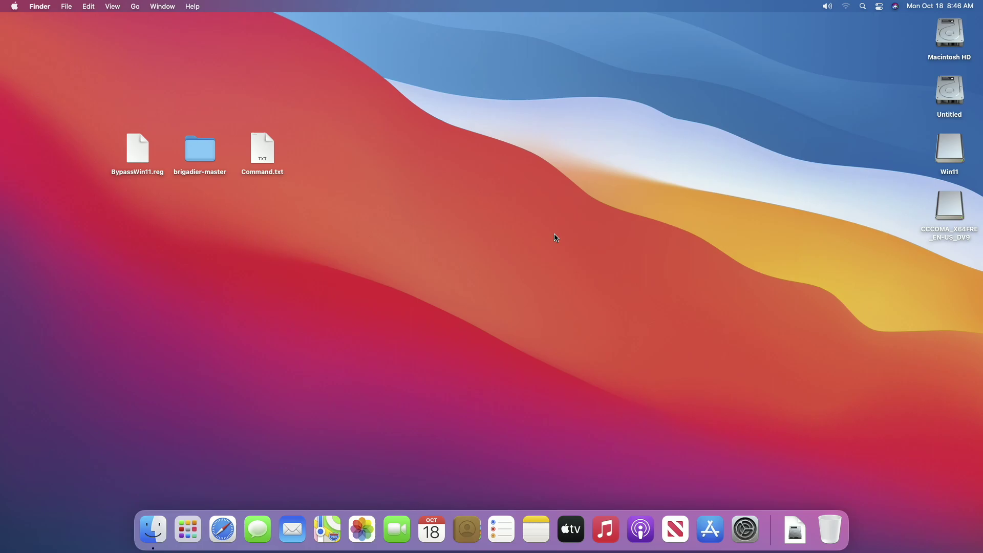
Copy BypassWin11.reg from the desktop into the root of the Win11 drive.
{"action": "left_click", "coordinate": [136, 151]}
{"action": "right_click", "coordinate": [134, 152]}
{"action": "left_click", "coordinate": [169, 273]}
{"action": "double_click", "coordinate": [949, 151]}
{"action": "right_click", "coordinate": [635, 191]}
{"action": "left_click", "coordinate": [668, 209]}
{"action": "right_click", "coordinate": [546, 231]}
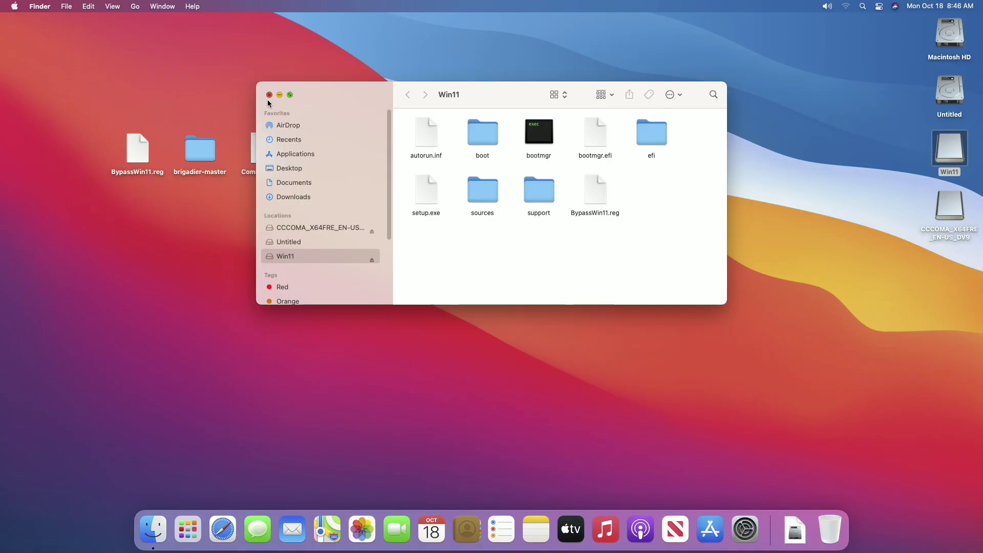
Mount WindowsSupport.dmg from the BootCamp-041-98143 folder in brigadier-master, copy its three items, and close the windows in front of the Win11 window.
{"action": "double_click", "coordinate": [200, 148]}
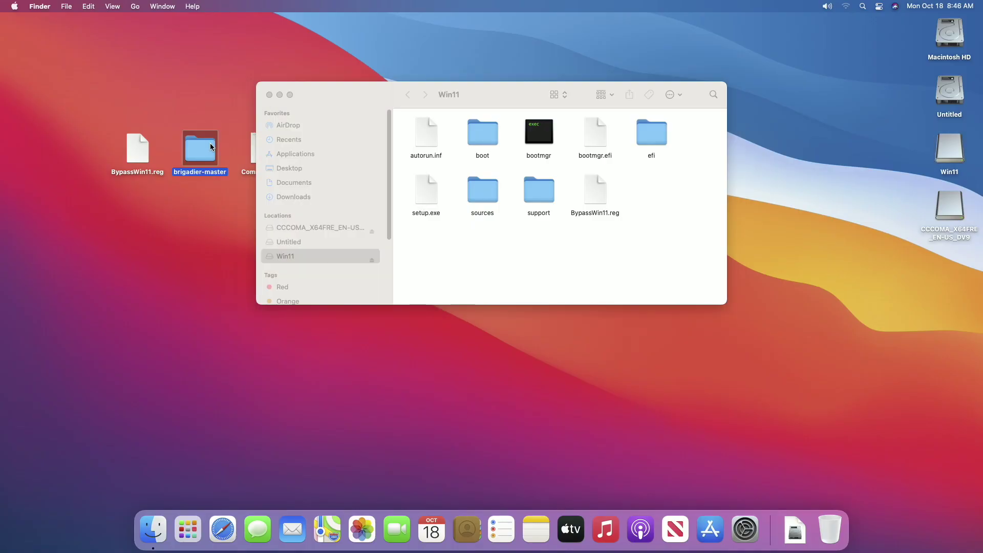
{"action": "double_click", "coordinate": [671, 202]}
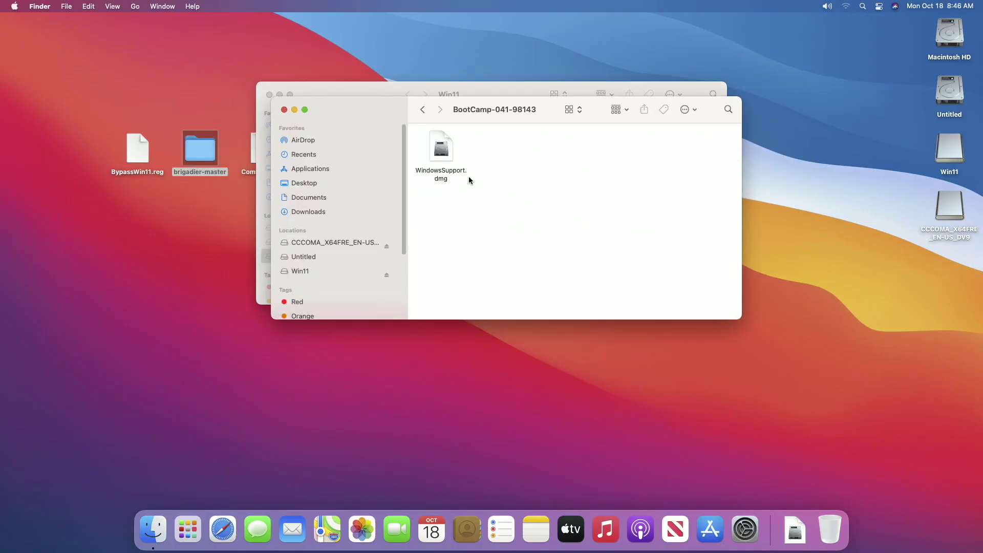
{"action": "double_click", "coordinate": [441, 149]}
{"action": "left_click_drag", "start_coordinate": [311, 185], "coordinate": [516, 144]}
{"action": "right_click", "coordinate": [514, 144]}
{"action": "left_click", "coordinate": [532, 225]}
{"action": "left_click", "coordinate": [293, 119]}
{"action": "left_click", "coordinate": [269, 94]}
Create a folder named Drivers on the Win11 drive and tidy the icon arrangement.
{"action": "right_click", "coordinate": [632, 195]}
{"action": "left_click", "coordinate": [651, 200]}
{"action": "type", "text": "Drivers"}
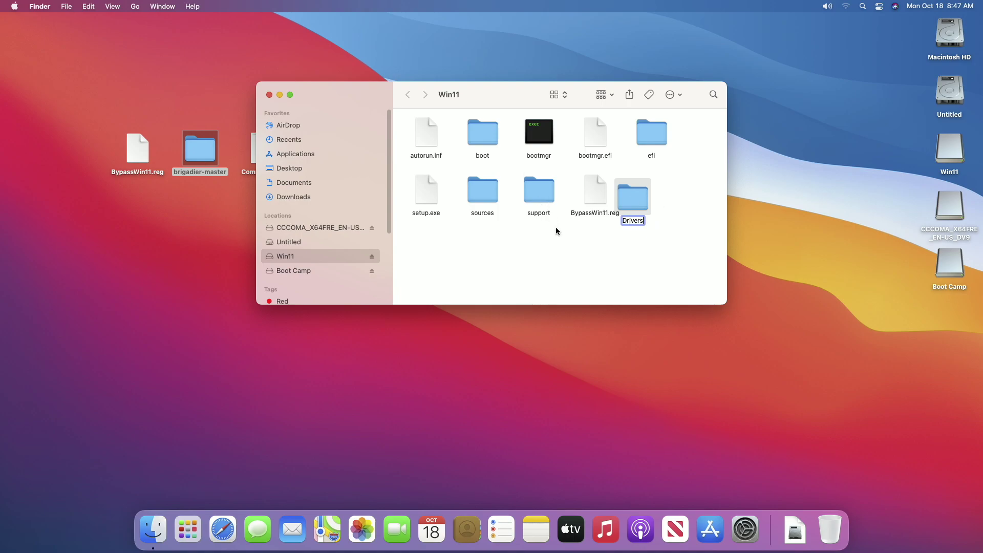
{"action": "right_click", "coordinate": [580, 232]}
{"action": "left_click", "coordinate": [604, 334]}
Paste the three copied Boot Camp items into the Drivers folder and close the window when copying ends.
{"action": "double_click", "coordinate": [653, 187]}
{"action": "right_click", "coordinate": [590, 172]}
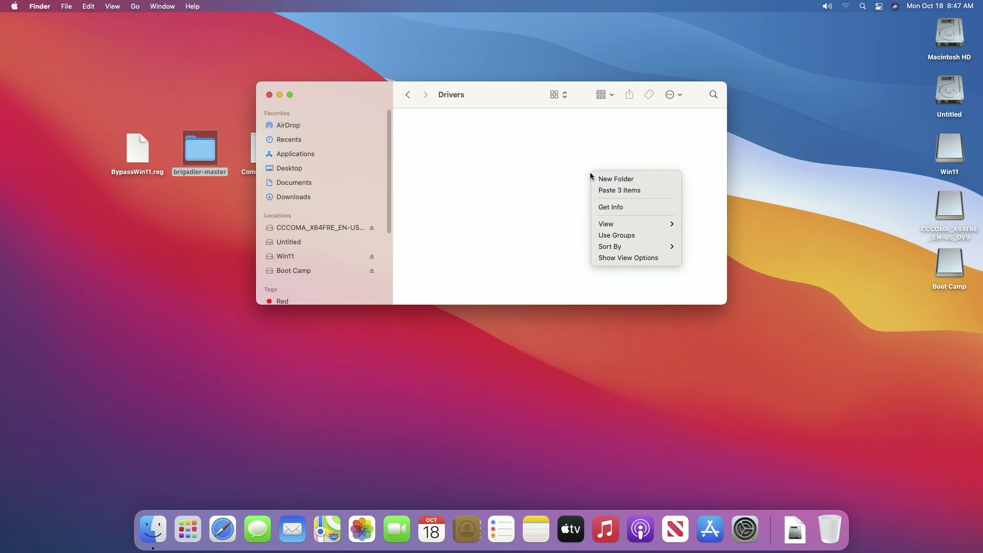
{"action": "left_click", "coordinate": [637, 192]}
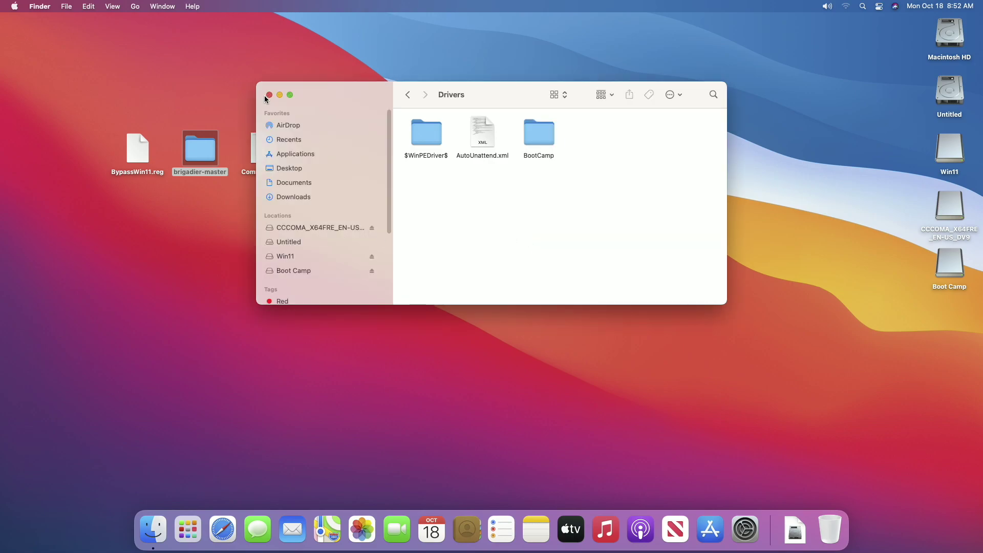
{"action": "left_click", "coordinate": [269, 94]}
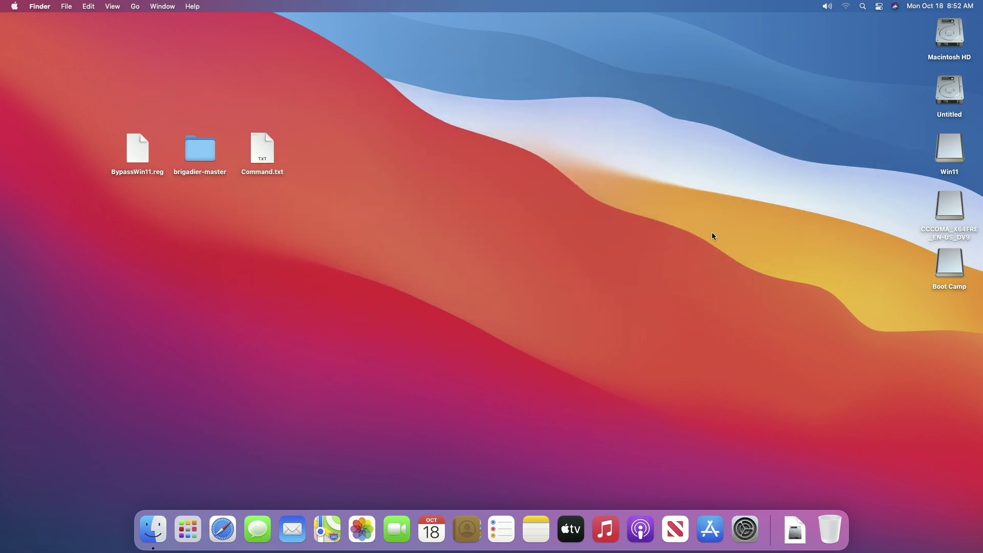
Eject the Win11, CCCOMA_X64FRE_EN-US_DV9 and Boot Camp volumes from the desktop.
{"action": "left_click_drag", "start_coordinate": [915, 327], "coordinate": [947, 156]}
{"action": "right_click", "coordinate": [948, 153]}
{"action": "left_click", "coordinate": [887, 180]}
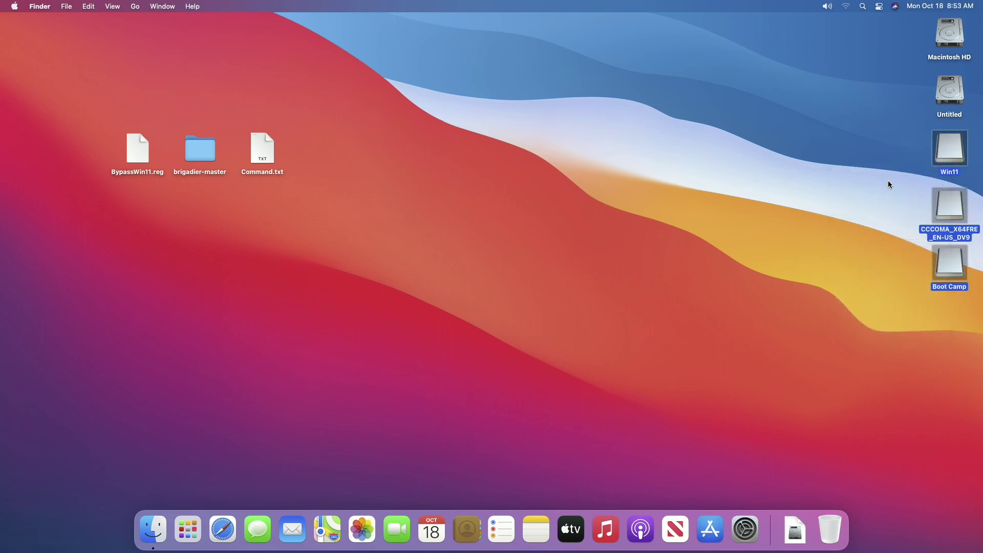
{"action": "right_click", "coordinate": [643, 154]}
{"action": "left_click", "coordinate": [573, 238]}
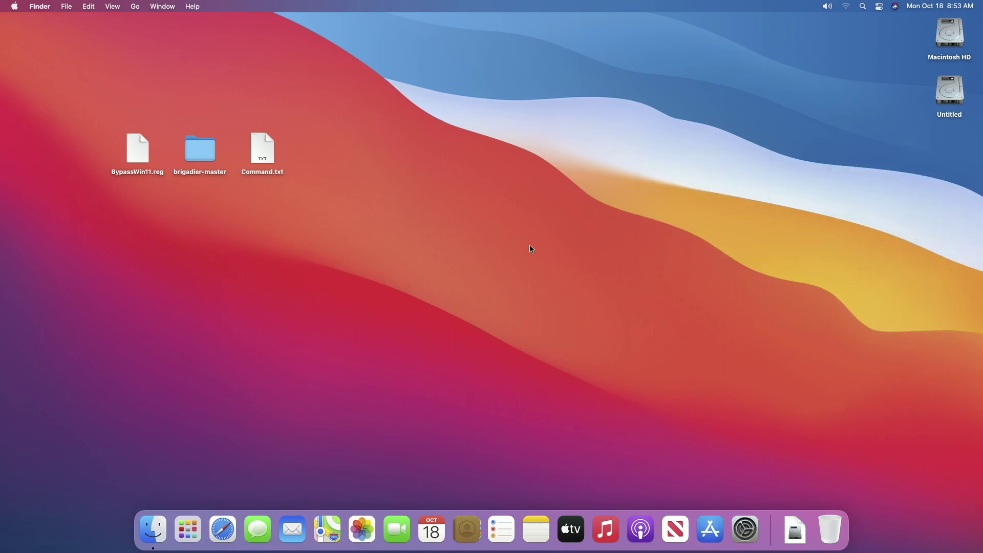
Restart the Mac and boot from the EFI Boot drive in the startup disk picker.
{"action": "left_click", "coordinate": [14, 6]}
{"action": "left_click", "coordinate": [23, 110]}
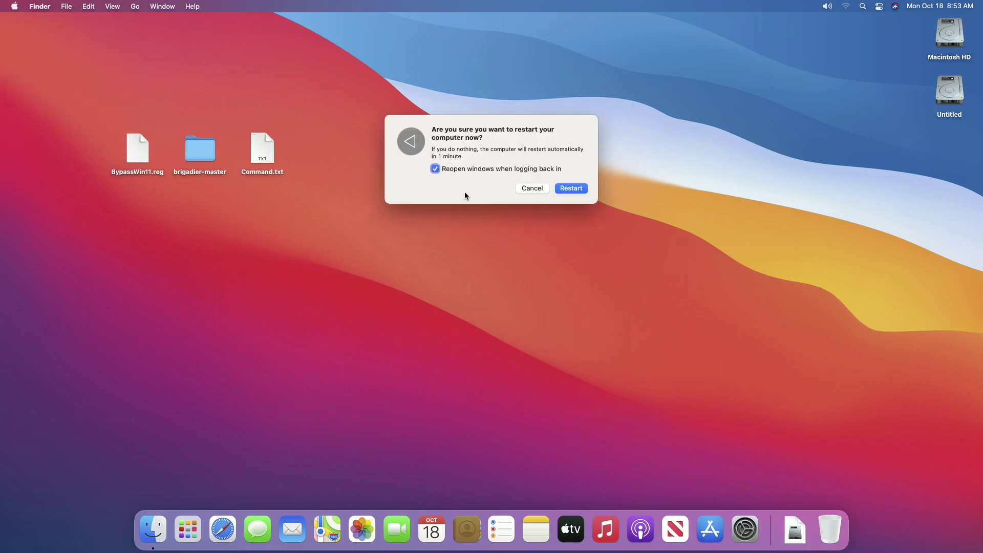
{"action": "left_click", "coordinate": [568, 186]}
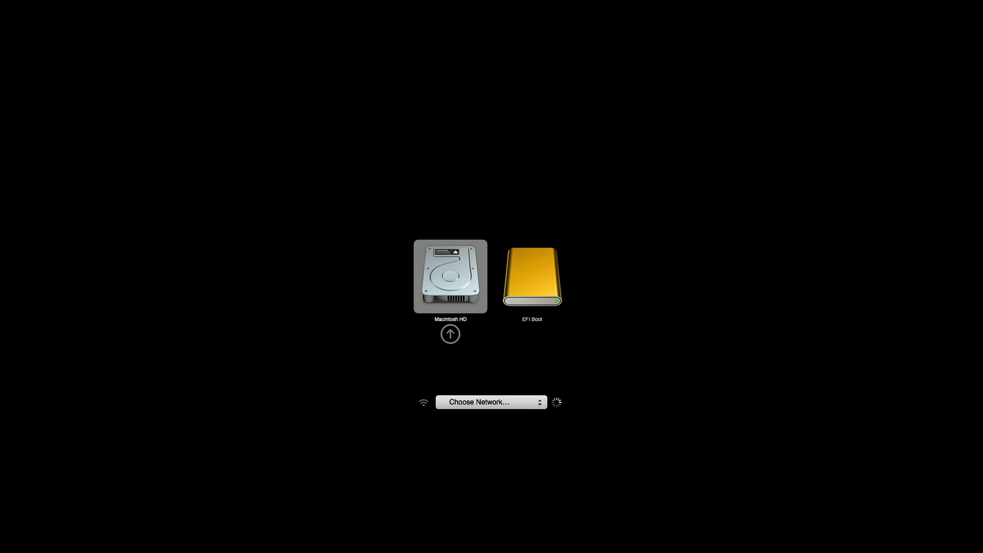
{"action": "key", "text": "Right"}
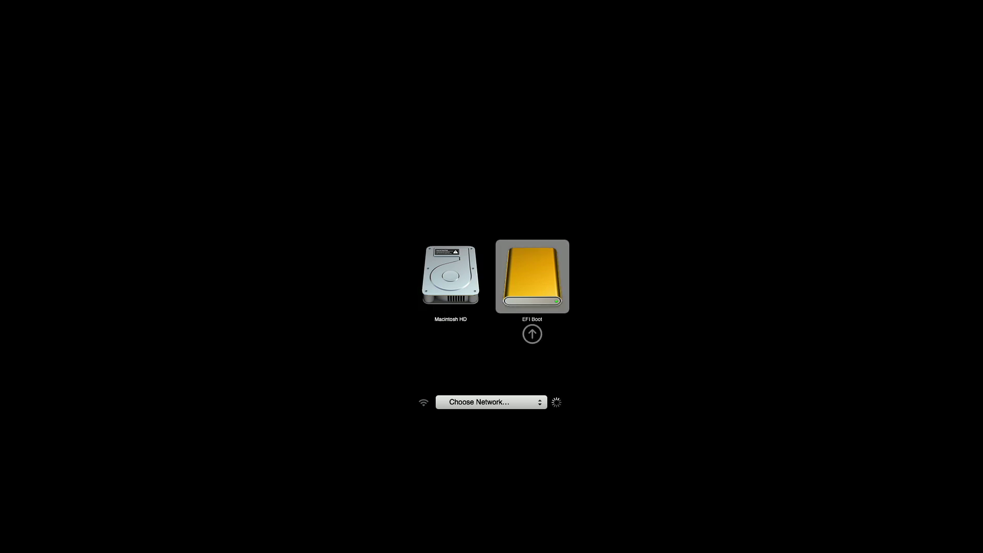
{"action": "key", "text": "Return"}
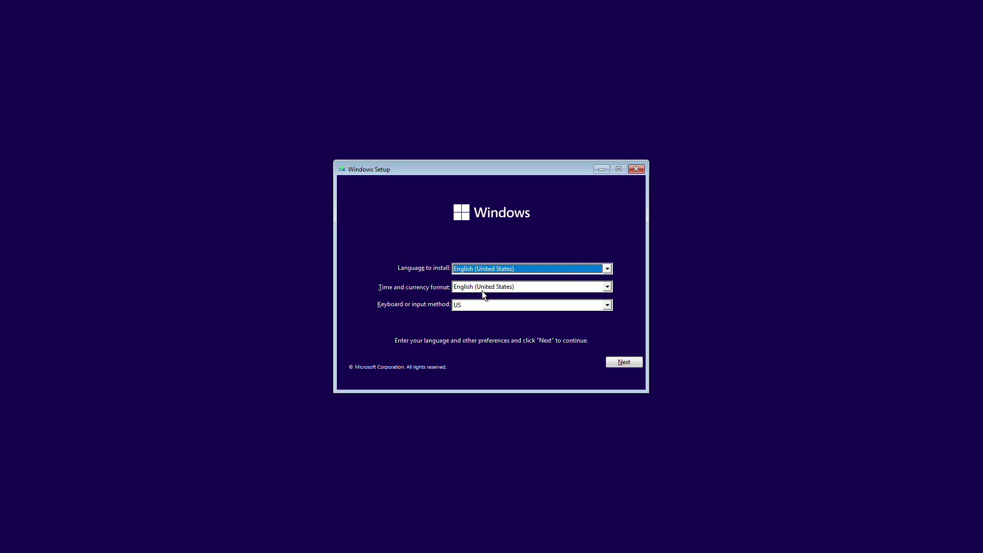
Start the Windows installation with the default language settings, skip the product key, and continue past the edition selection.
{"action": "left_click", "coordinate": [619, 366]}
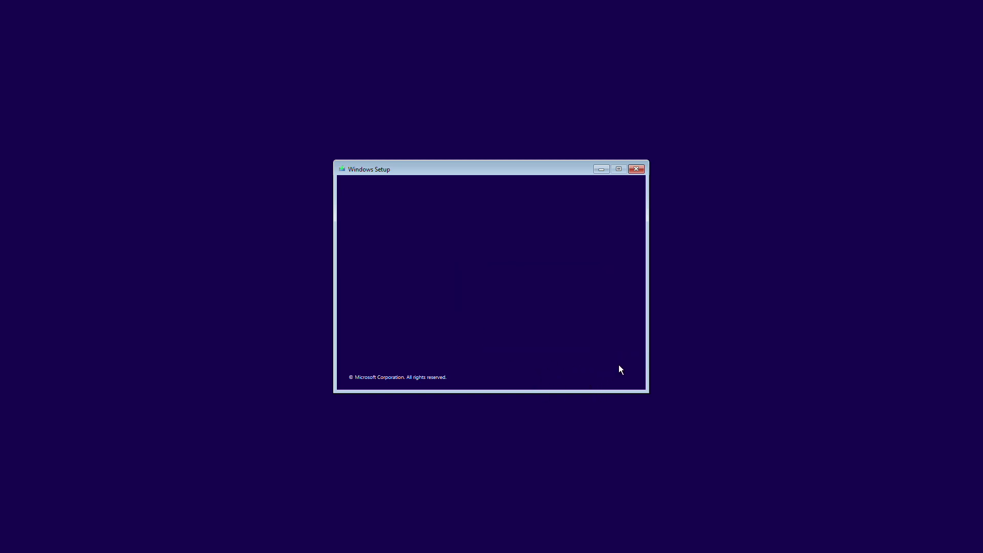
{"action": "left_click", "coordinate": [494, 283]}
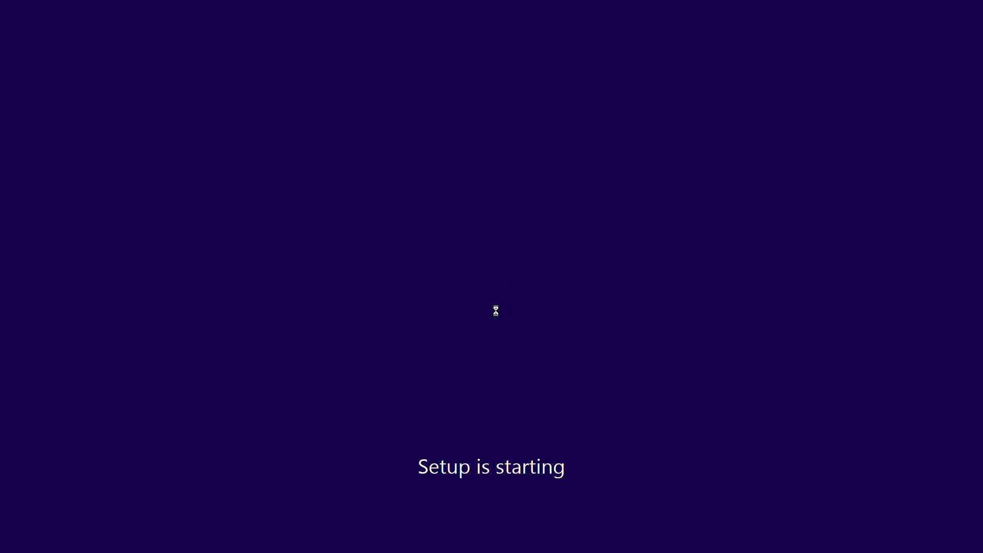
{"action": "left_click", "coordinate": [510, 366]}
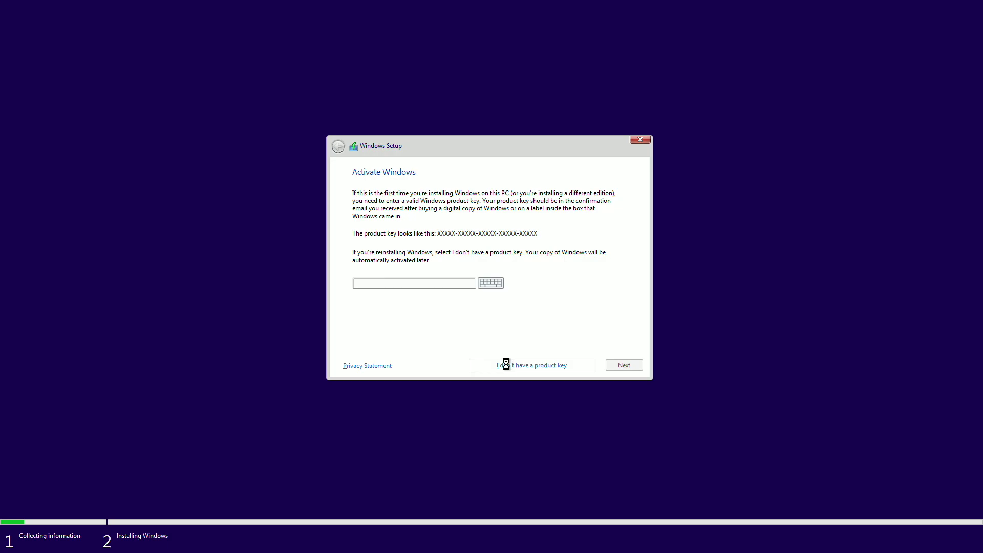
{"action": "left_click", "coordinate": [385, 257]}
{"action": "left_click", "coordinate": [620, 364]}
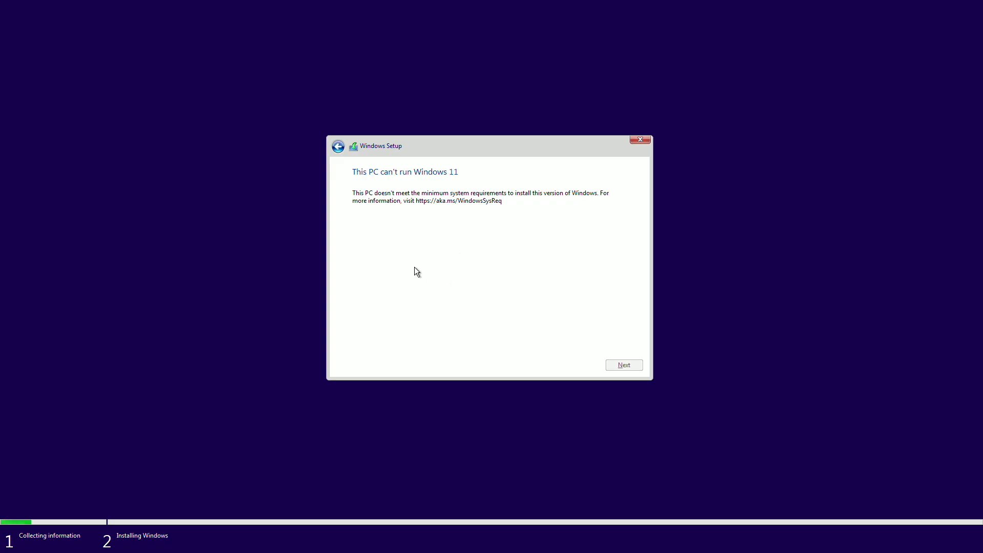
Open a Command Prompt over Windows Setup and launch Notepad with the command notepad.
{"action": "key", "text": "shift+F10"}
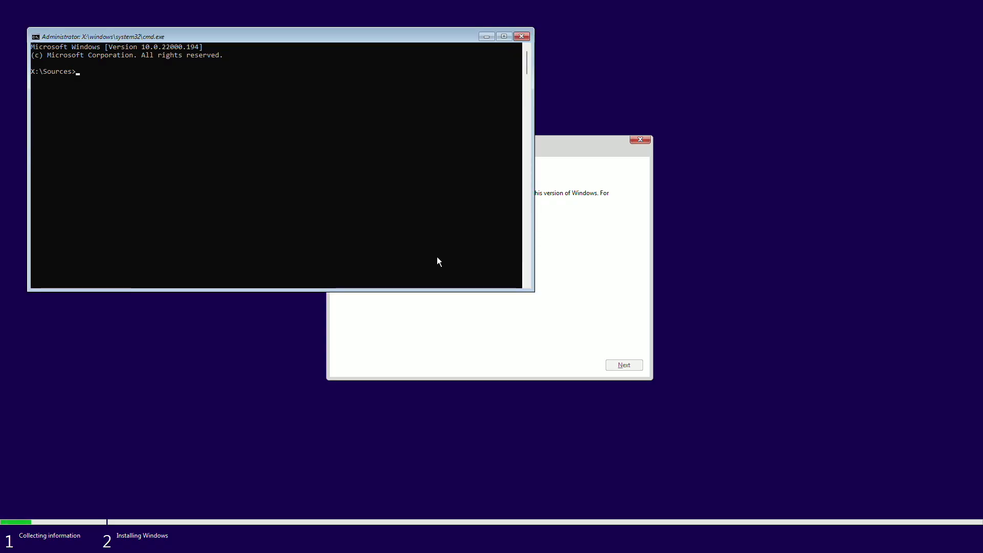
{"action": "type", "text": "notepad"}
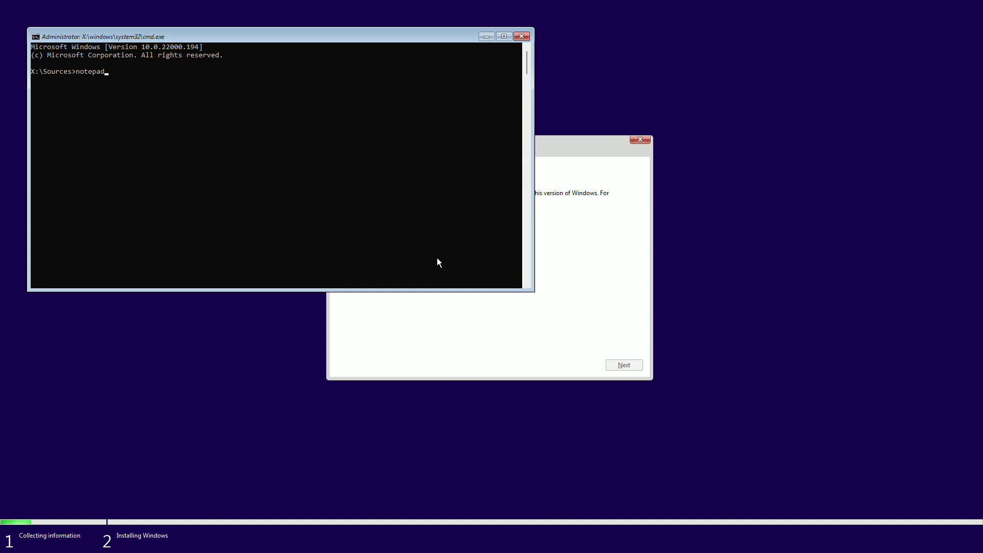
{"action": "key", "text": "Return"}
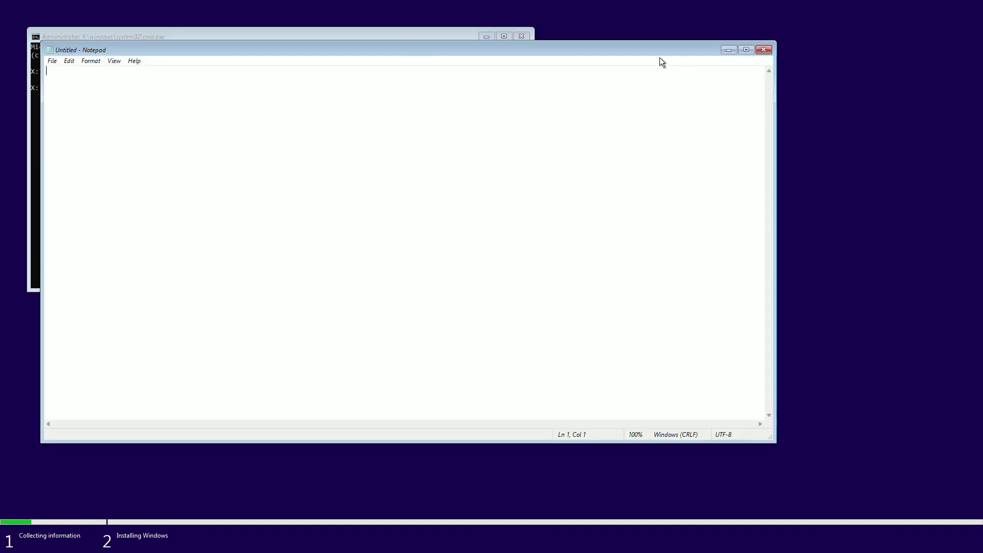
Browse to the Win11 (C:) drive in Notepad's Open dialog and set the file type to All Files.
{"action": "left_click", "coordinate": [51, 62]}
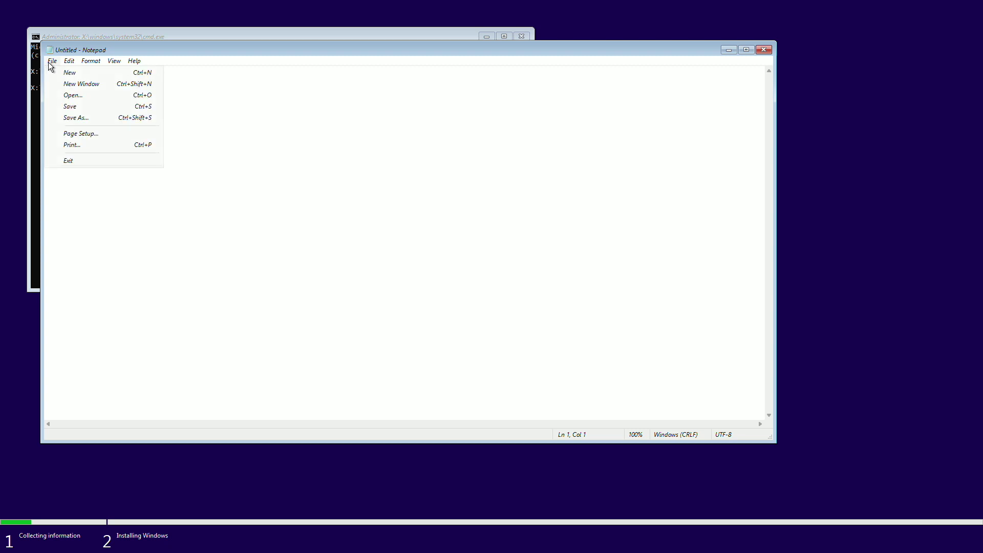
{"action": "left_click", "coordinate": [90, 96]}
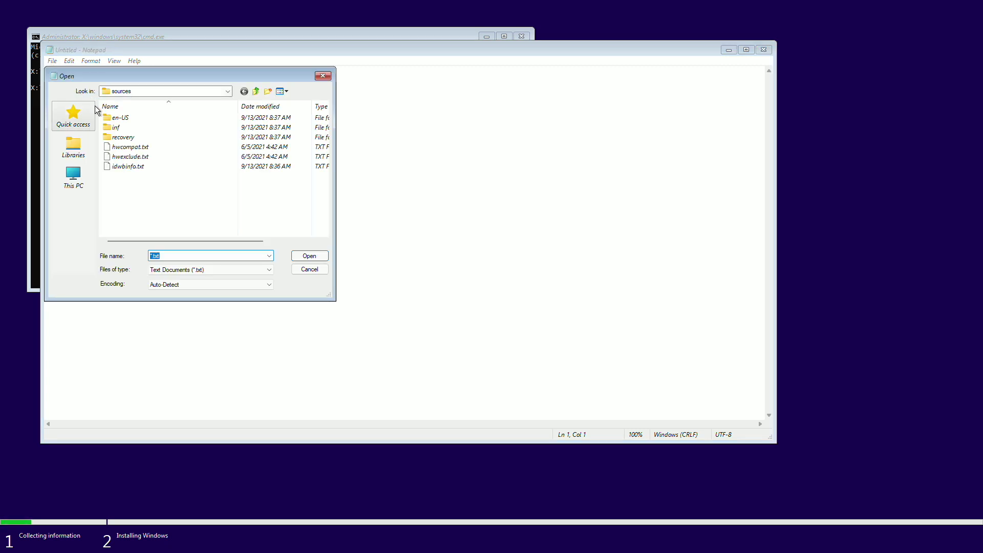
{"action": "left_click", "coordinate": [73, 177]}
{"action": "double_click", "coordinate": [199, 207]}
{"action": "left_click", "coordinate": [245, 268]}
{"action": "left_click", "coordinate": [235, 283]}
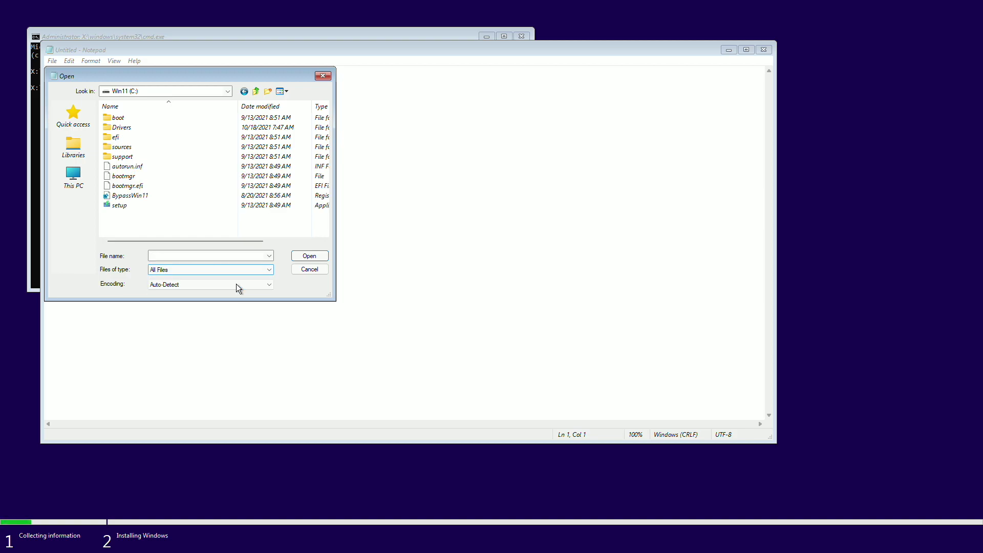
Merge the BypassWin11 registry file on the Win11 (C:) drive into the registry and accept the prompts.
{"action": "right_click", "coordinate": [154, 194]}
{"action": "left_click", "coordinate": [138, 199]}
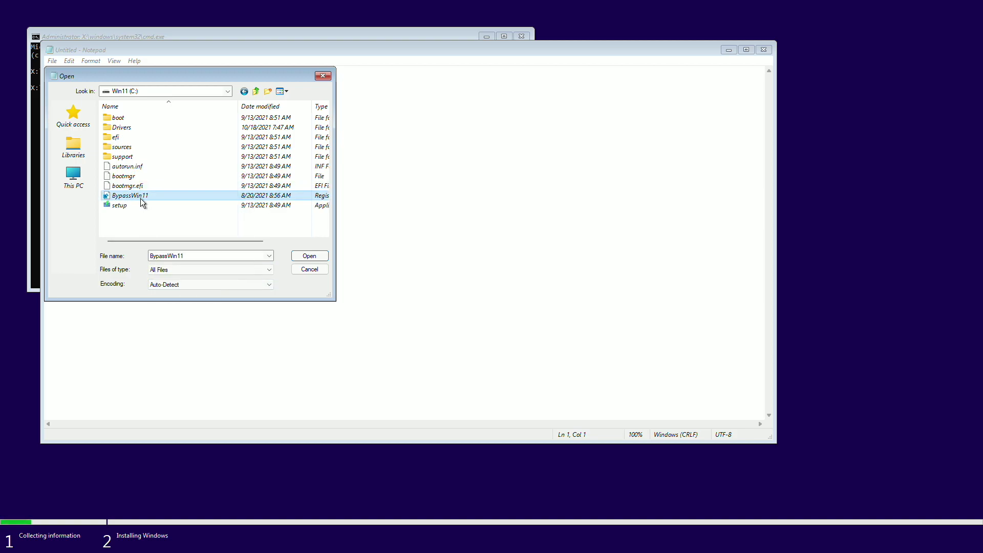
{"action": "right_click", "coordinate": [164, 197]}
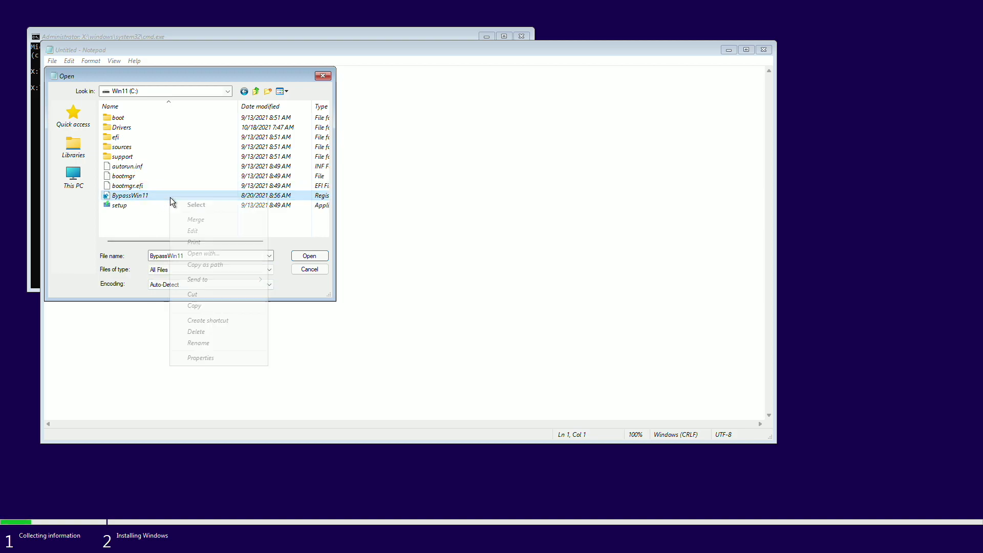
{"action": "left_click", "coordinate": [207, 213]}
{"action": "left_click", "coordinate": [563, 291]}
{"action": "left_click", "coordinate": [602, 282]}
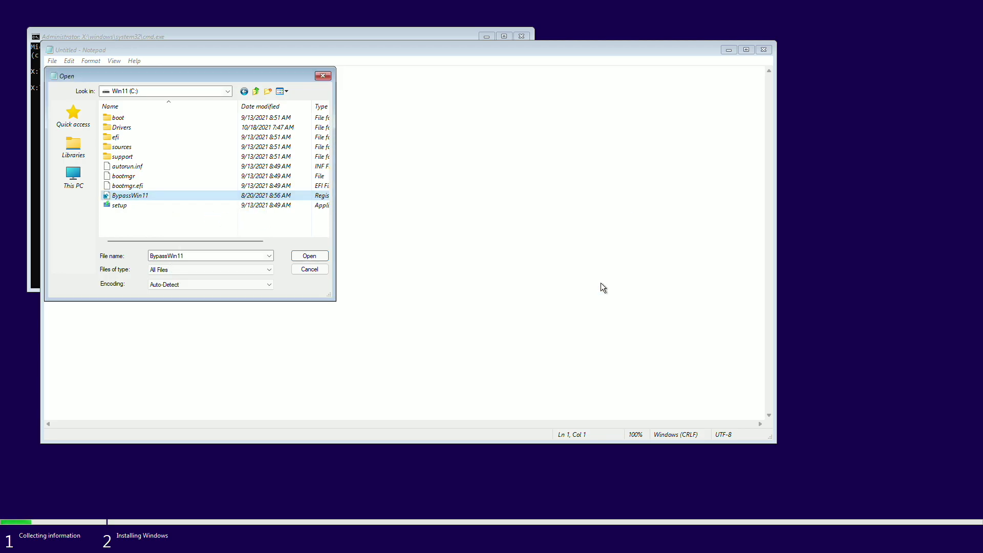
Close Notepad and the Command Prompt, and return to the Windows edition selection.
{"action": "left_click", "coordinate": [309, 269]}
{"action": "left_click", "coordinate": [763, 49]}
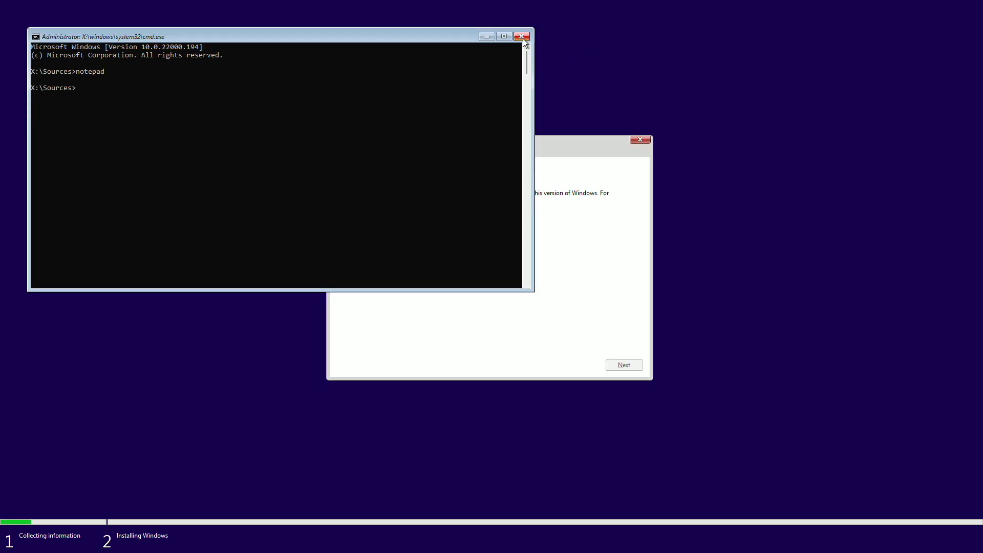
{"action": "left_click", "coordinate": [521, 36]}
{"action": "left_click", "coordinate": [338, 148]}
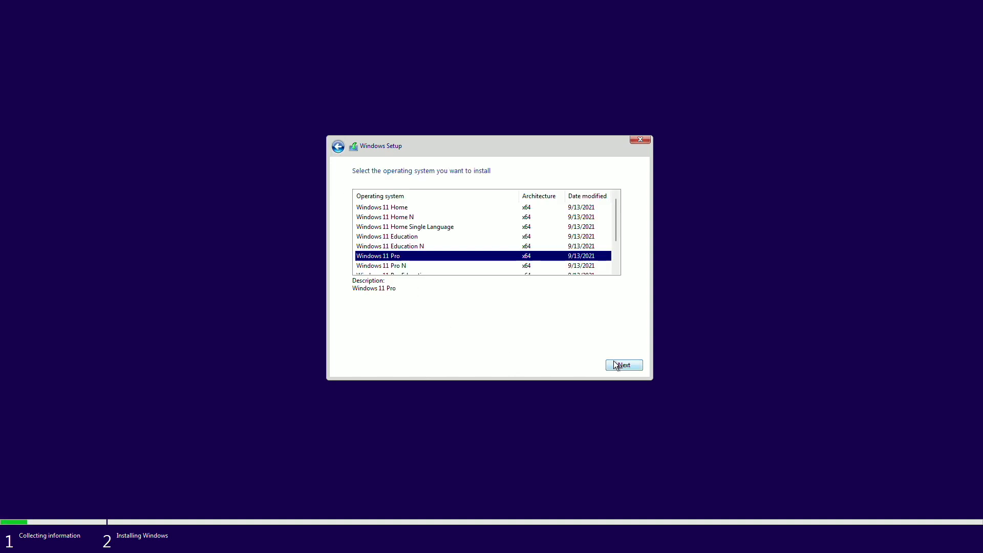
Continue with Windows 11 Pro, accept the license terms, and choose the custom installation.
{"action": "left_click", "coordinate": [616, 365]}
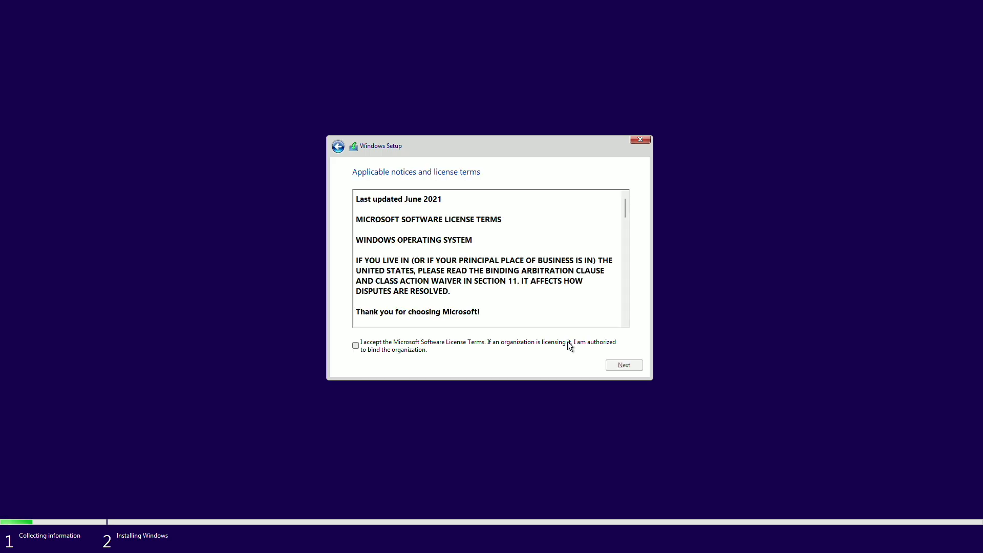
{"action": "left_click", "coordinate": [456, 344]}
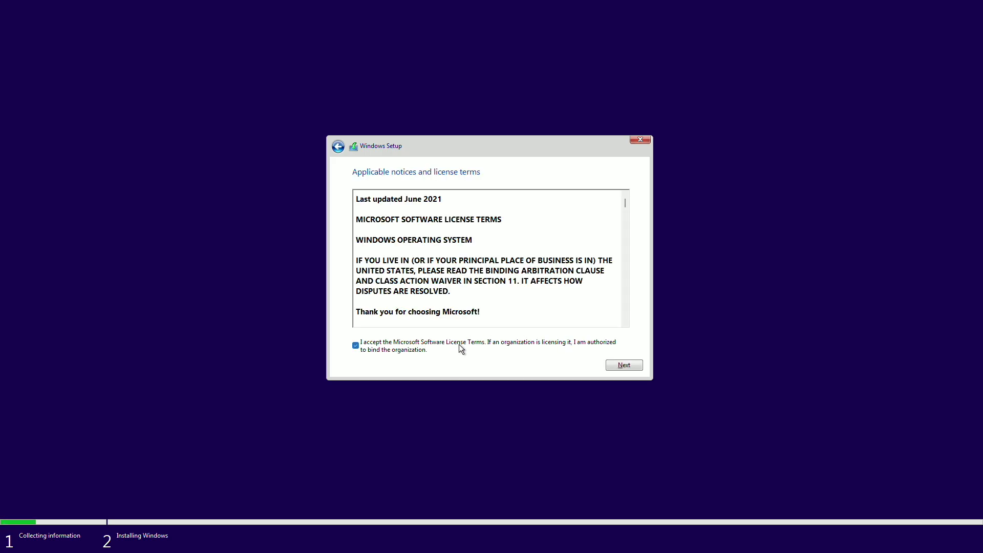
{"action": "left_click", "coordinate": [610, 365]}
{"action": "left_click", "coordinate": [514, 270]}
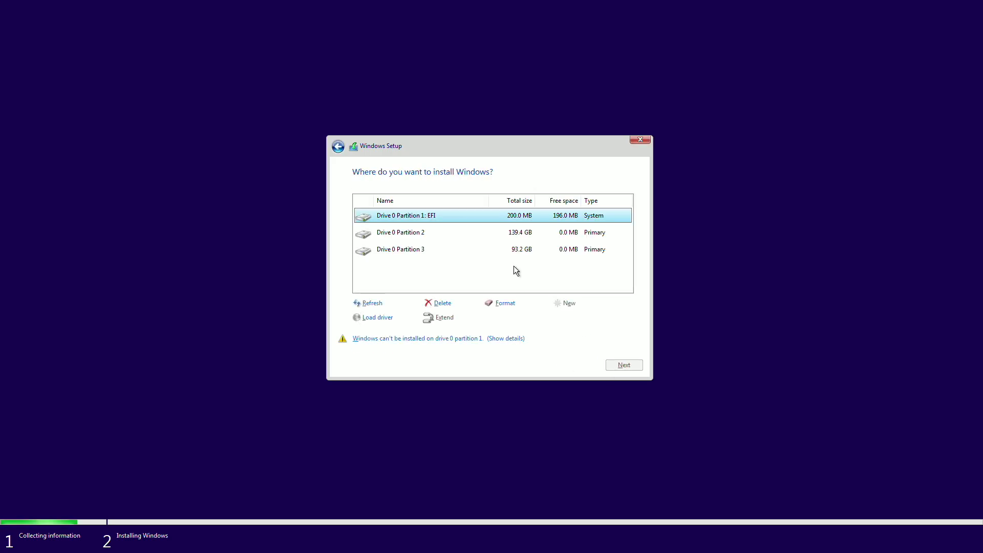
Delete Drive 0 Partition 3 and start installing Windows on the resulting unallocated space.
{"action": "left_click", "coordinate": [505, 253]}
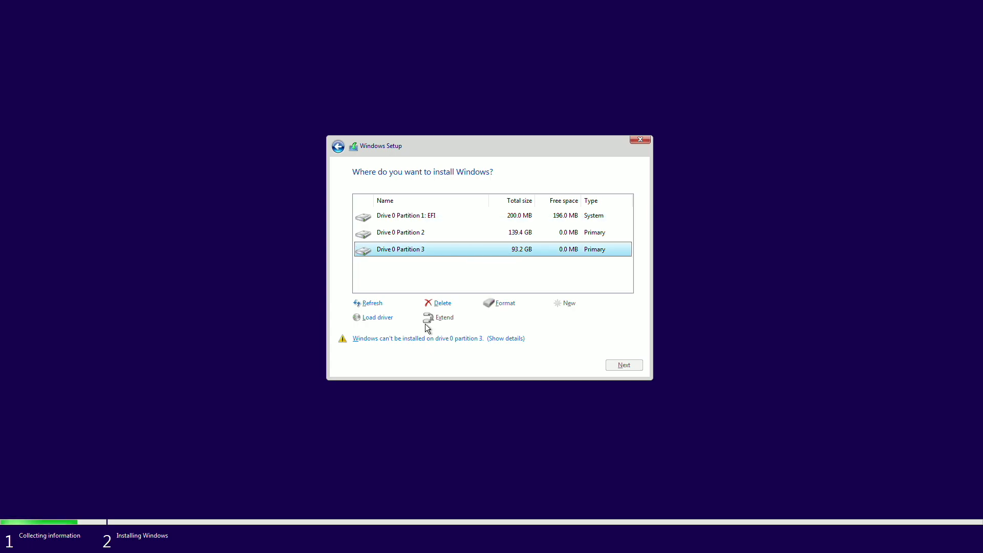
{"action": "left_click", "coordinate": [436, 303]}
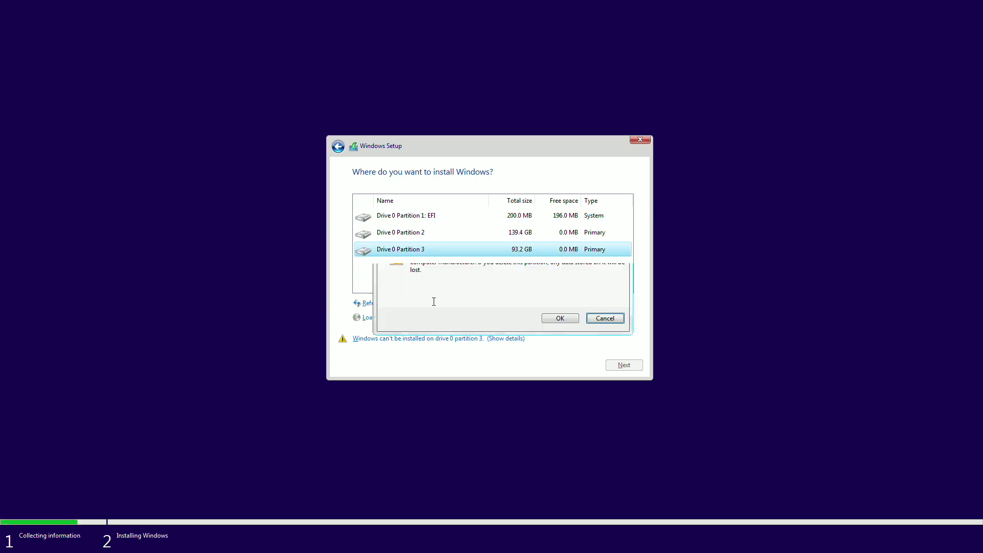
{"action": "left_click", "coordinate": [560, 318]}
{"action": "left_click", "coordinate": [538, 251]}
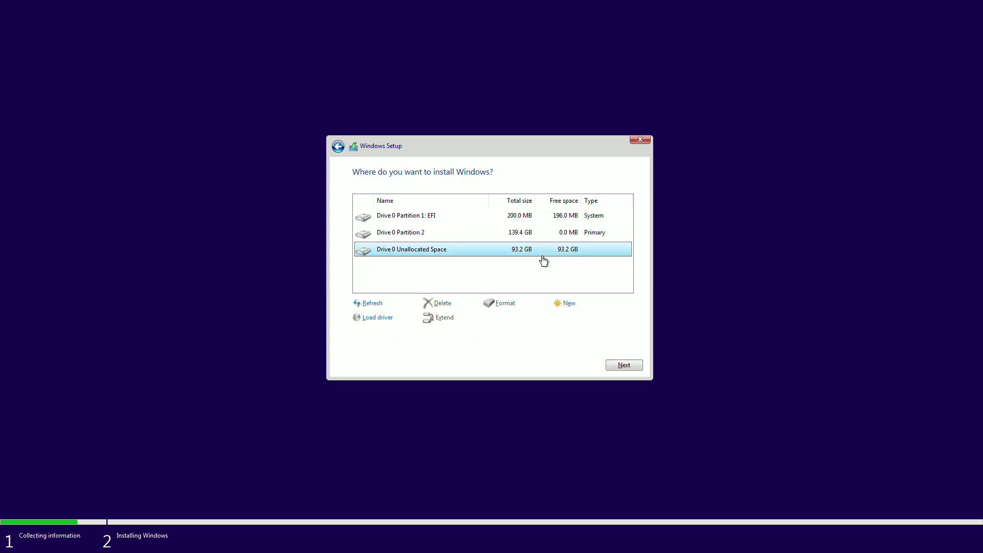
{"action": "left_click", "coordinate": [625, 364]}
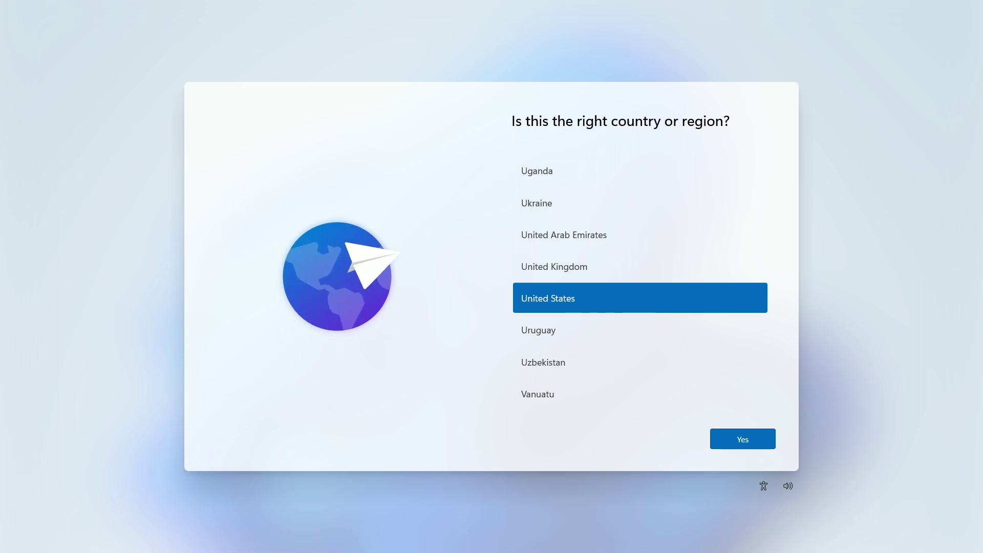
Confirm United States as the region, skip naming the device, and continue to the account name page.
{"action": "left_click", "coordinate": [755, 441]}
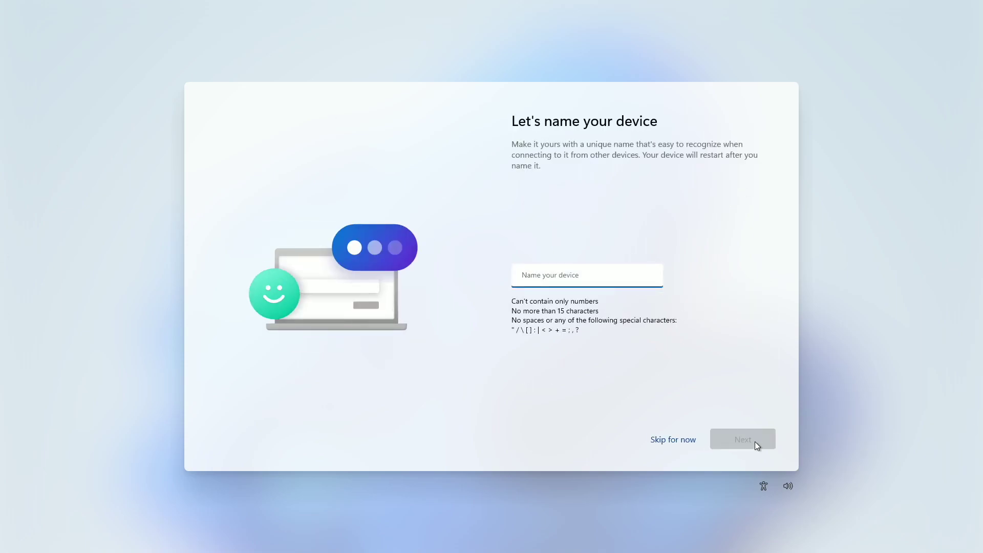
{"action": "left_click", "coordinate": [673, 439]}
{"action": "left_click", "coordinate": [702, 169]}
{"action": "left_click", "coordinate": [742, 438]}
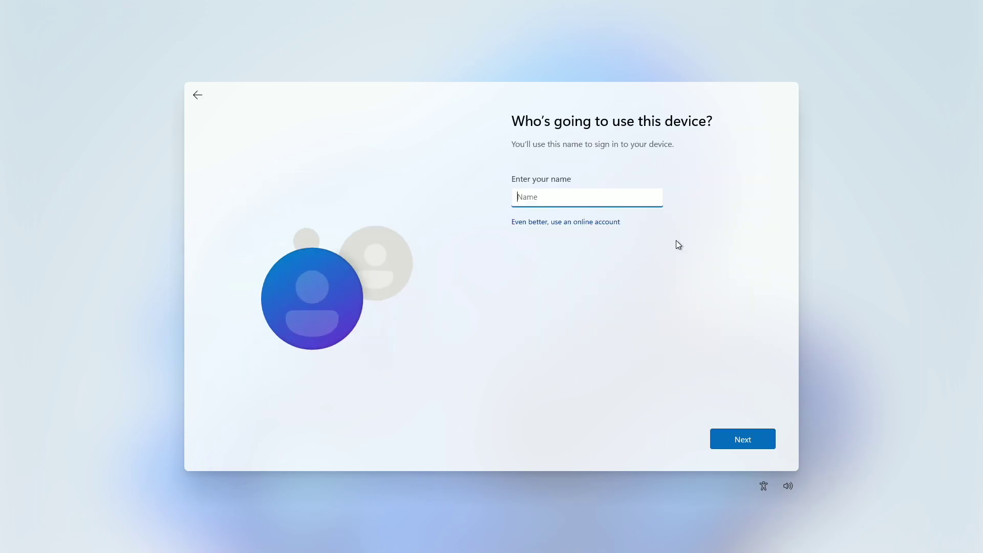
Enter the user's name for the local account and continue the setup.
{"action": "type", "text": "Maverick Weeks"}
{"action": "left_click", "coordinate": [758, 444]}
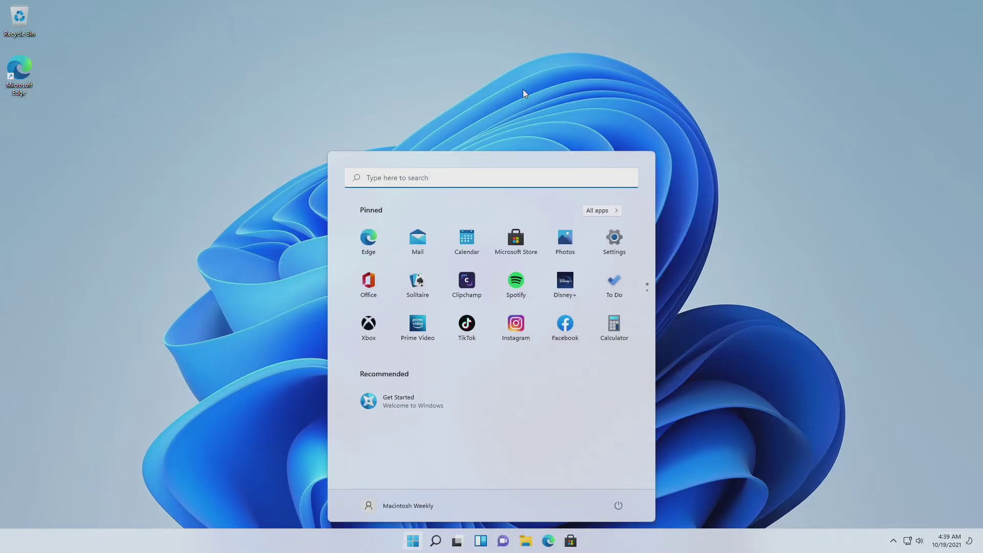
Open the BootCamp folder inside Drivers on the Win11 (D:) drive in File Explorer.
{"action": "left_click", "coordinate": [523, 89]}
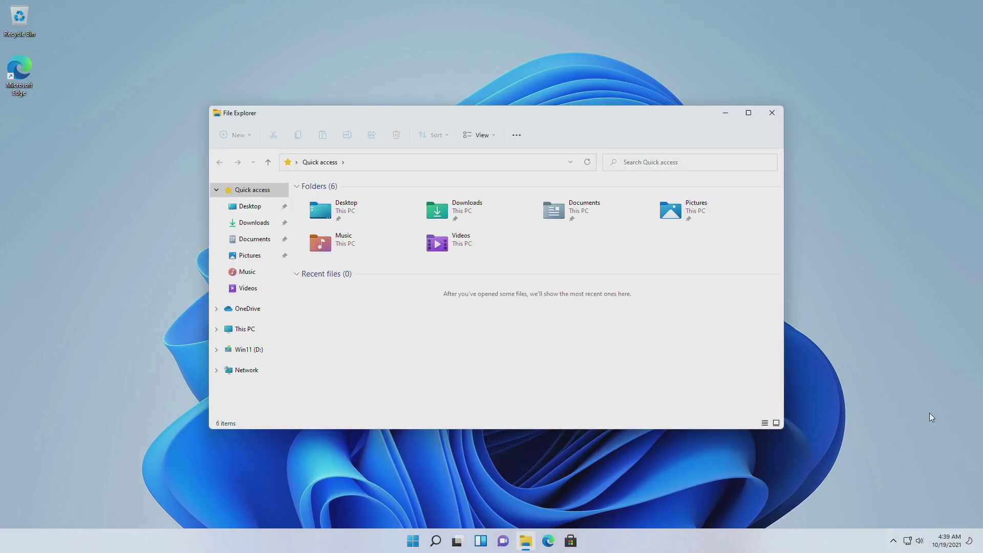
{"action": "left_click", "coordinate": [245, 328]}
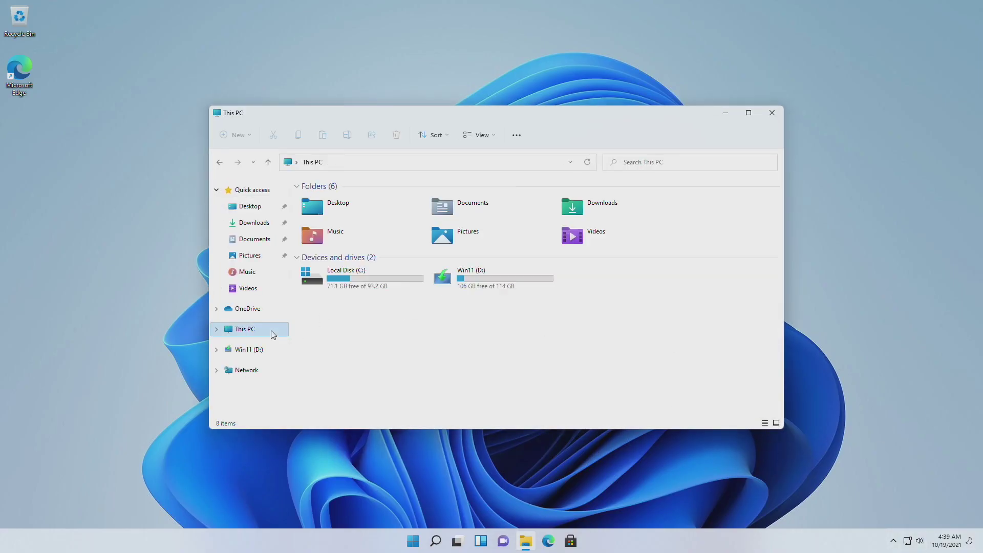
{"action": "double_click", "coordinate": [511, 286]}
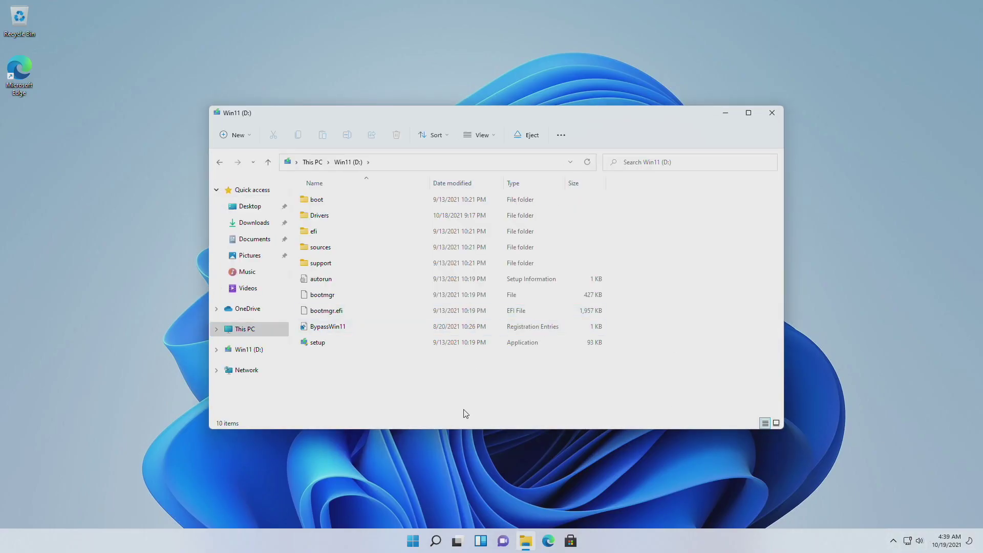
{"action": "double_click", "coordinate": [358, 213]}
{"action": "double_click", "coordinate": [368, 215]}
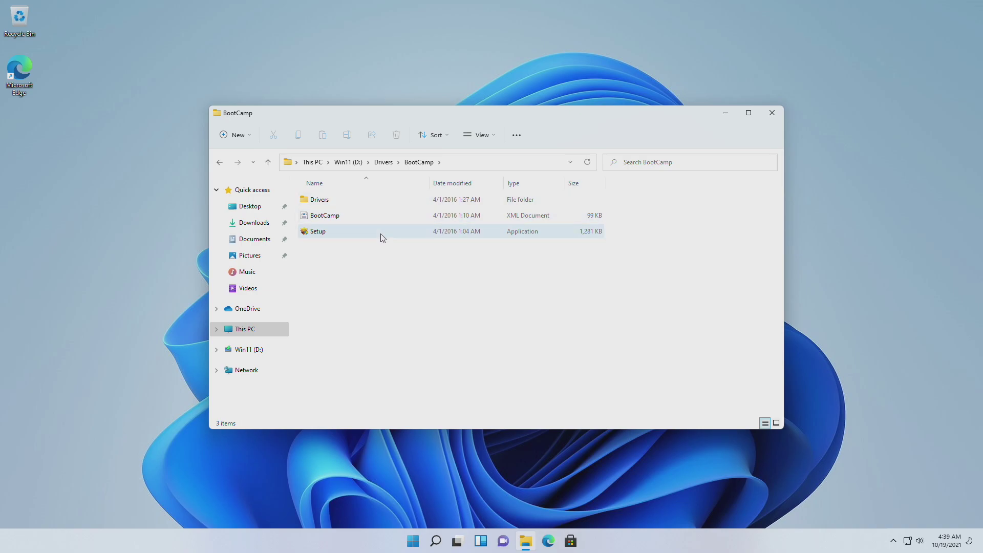
Run the Boot Camp Setup application, accept its license terms, and restart the system once the installation completes.
{"action": "double_click", "coordinate": [346, 233]}
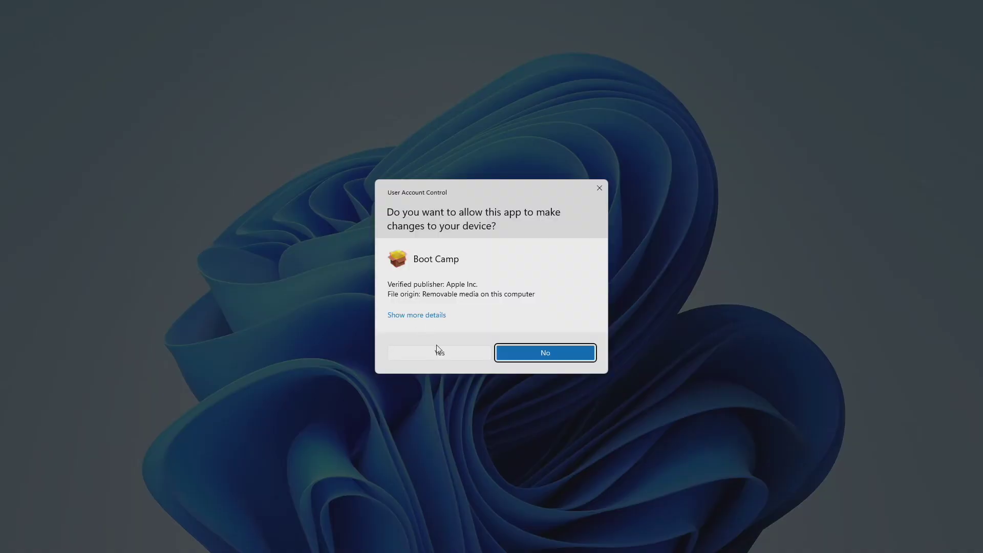
{"action": "left_click", "coordinate": [456, 359]}
{"action": "left_click", "coordinate": [552, 355]}
{"action": "left_click", "coordinate": [476, 312]}
{"action": "left_click", "coordinate": [550, 355]}
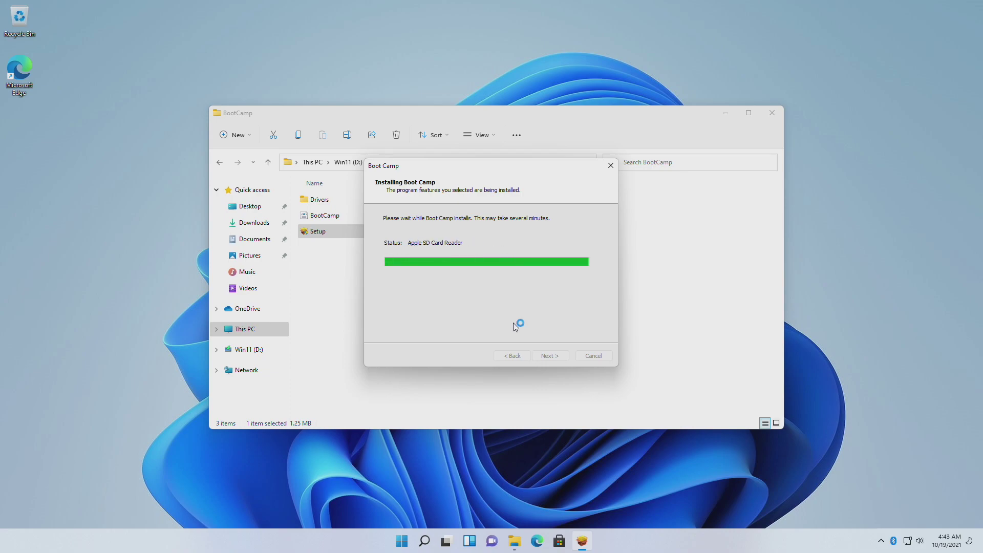
{"action": "left_click", "coordinate": [551, 351]}
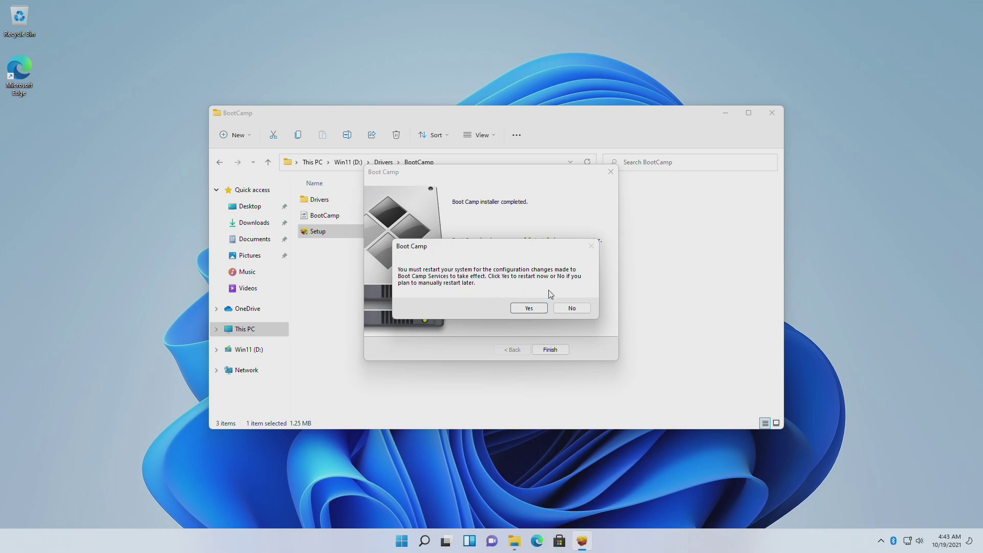
{"action": "left_click", "coordinate": [529, 307]}
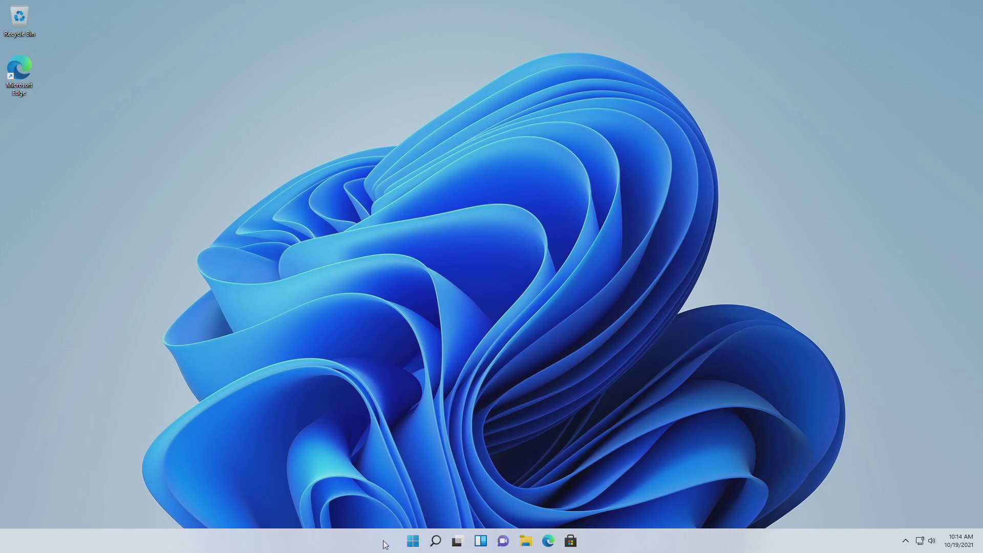
Open Windows Update in Settings and restart to finish installing the pending cumulative update.
{"action": "left_click", "coordinate": [413, 540]}
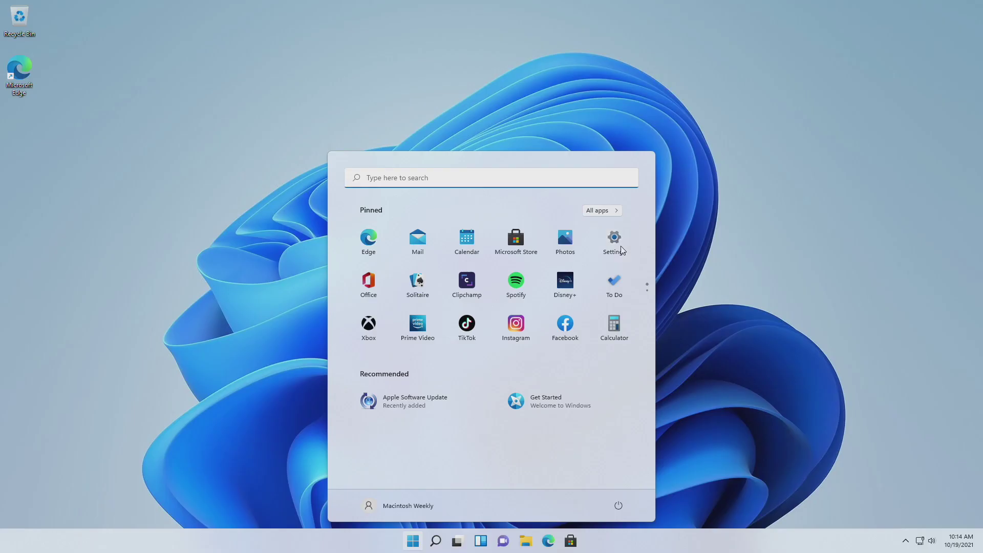
{"action": "left_click", "coordinate": [620, 247]}
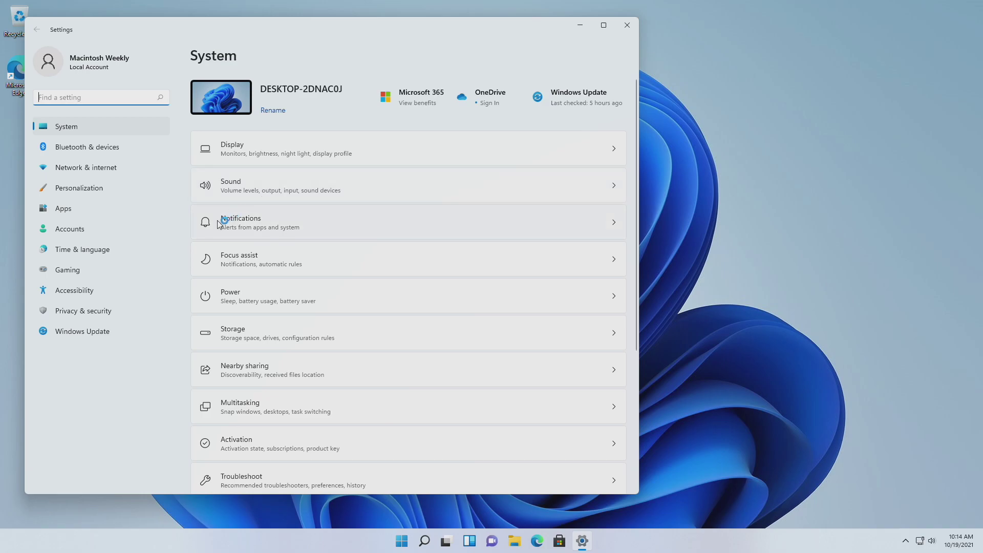
{"action": "left_click", "coordinate": [106, 334]}
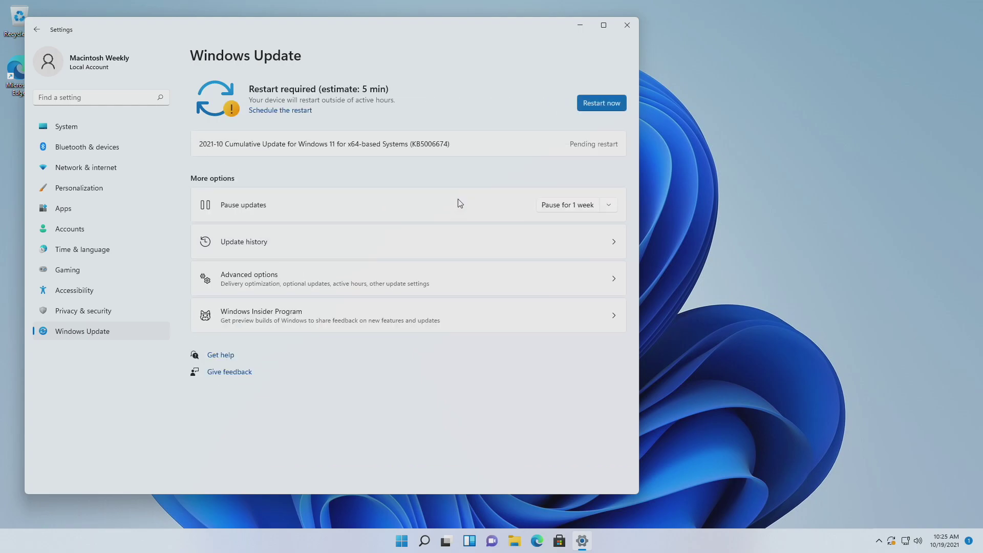
{"action": "left_click", "coordinate": [591, 104]}
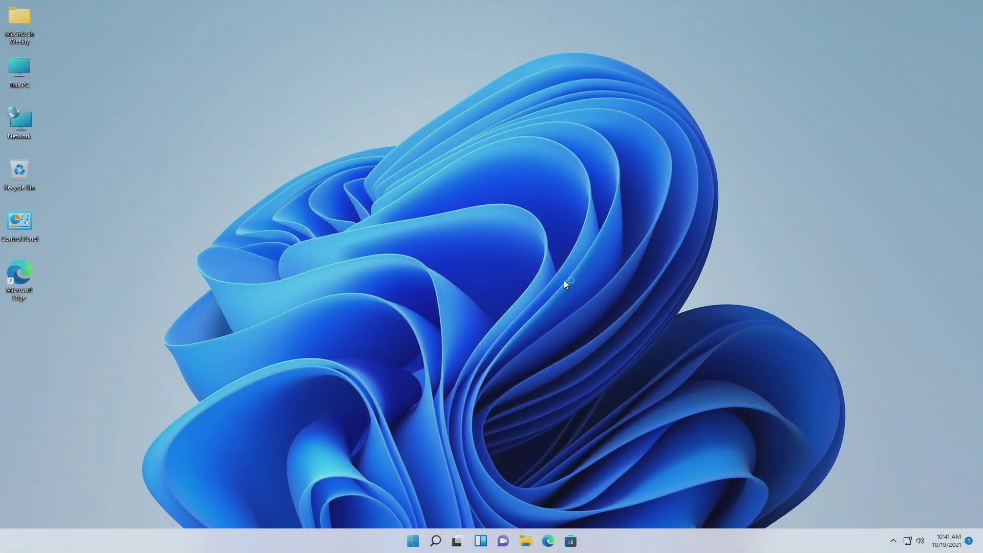
{"action": "right_click", "coordinate": [565, 284]}
{"action": "left_click", "coordinate": [579, 277]}
Search the Start menu for apple and launch Apple Software Update.
{"action": "left_click", "coordinate": [414, 540]}
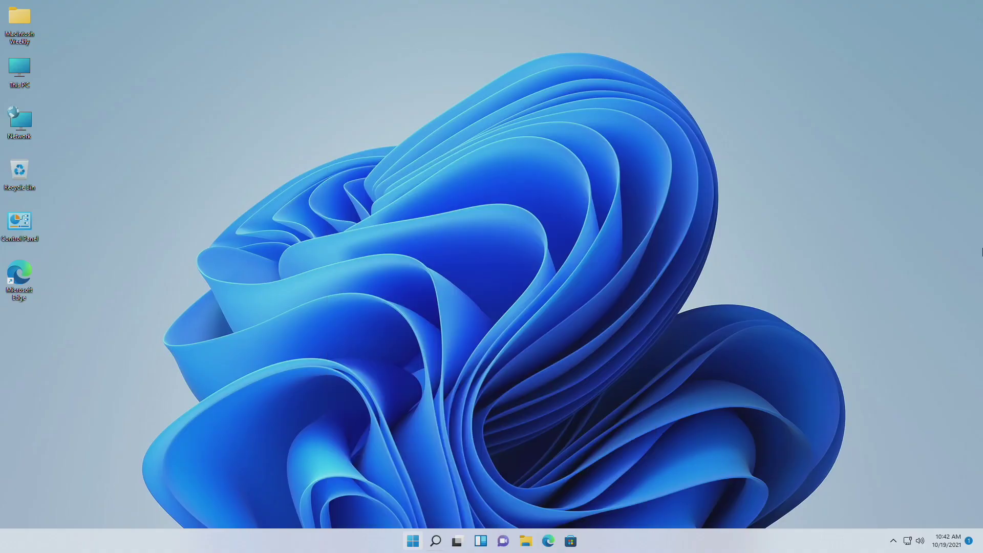
{"action": "key", "text": "super"}
{"action": "type", "text": "apple"}
{"action": "key", "text": "Return"}
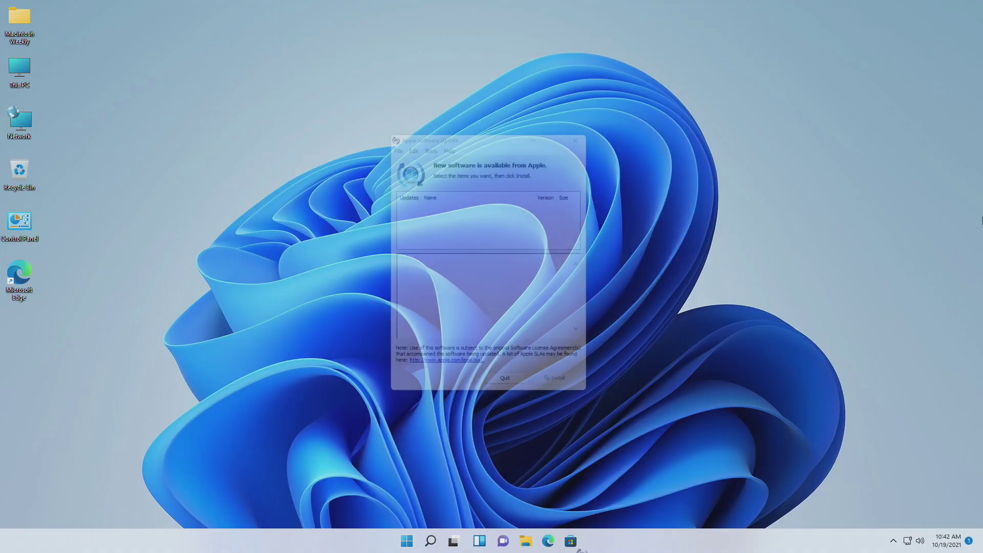
Install the Apple Input Device Update, Wi-Fi Update for Boot Camp and Boot Camp Update, and restart the computer.
{"action": "left_click", "coordinate": [574, 211]}
{"action": "left_click", "coordinate": [572, 221]}
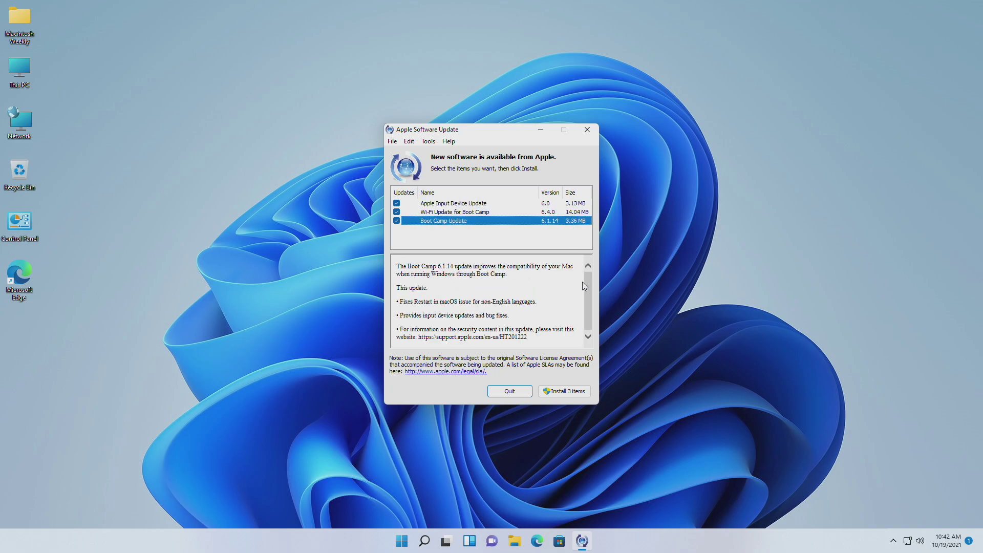
{"action": "left_click", "coordinate": [564, 391]}
{"action": "left_click", "coordinate": [557, 352]}
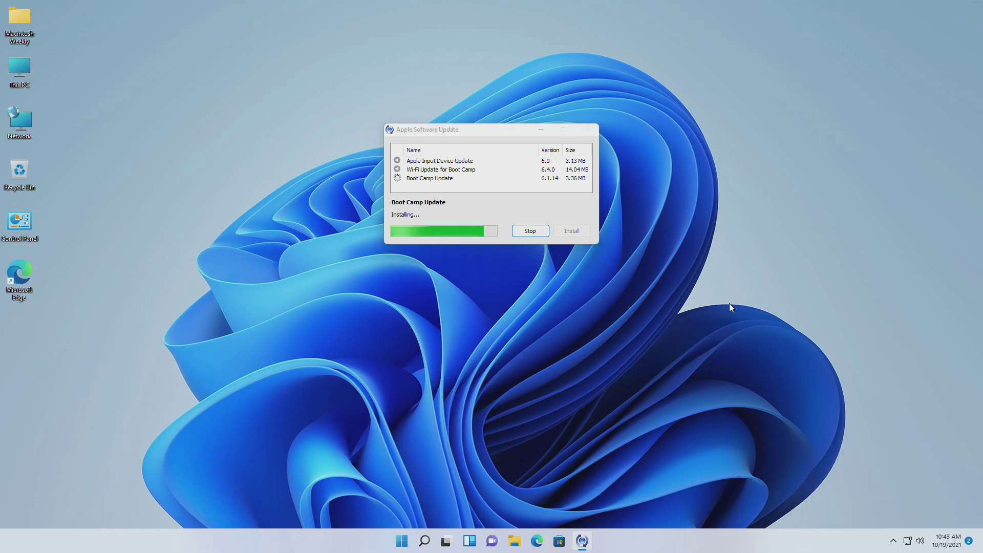
{"action": "left_click", "coordinate": [521, 292]}
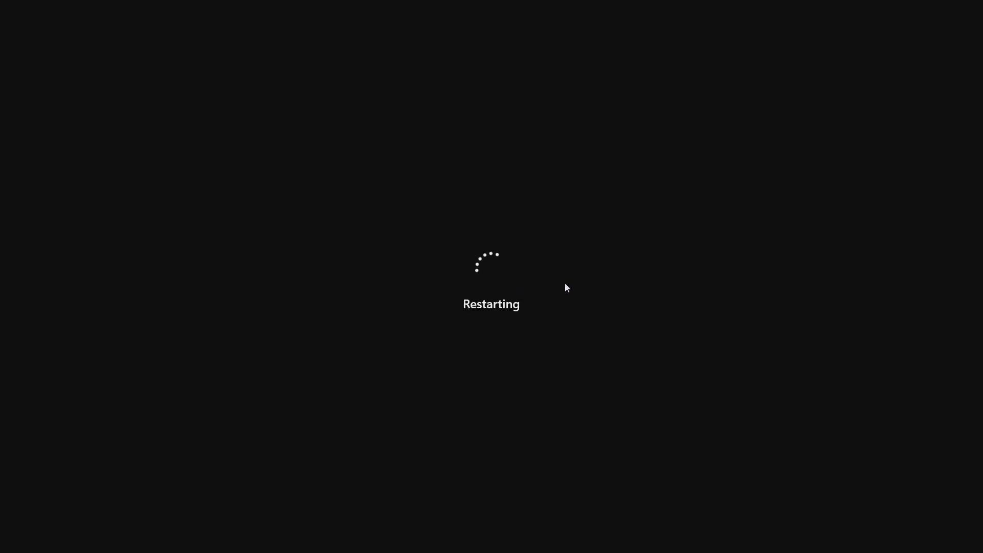